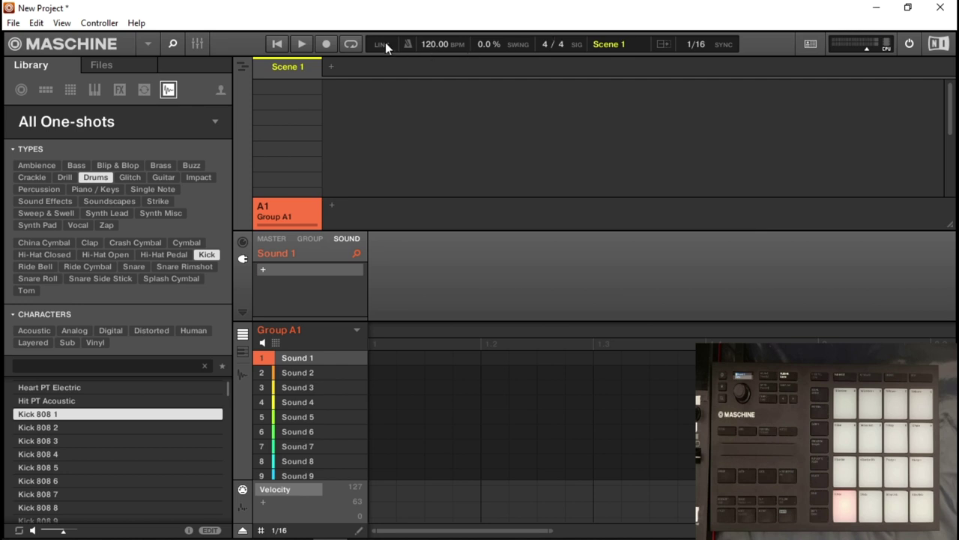
Open the Preferences and review the General settings and the audio interface settings, including driver, device, sample rate and input routings.
click(15, 25)
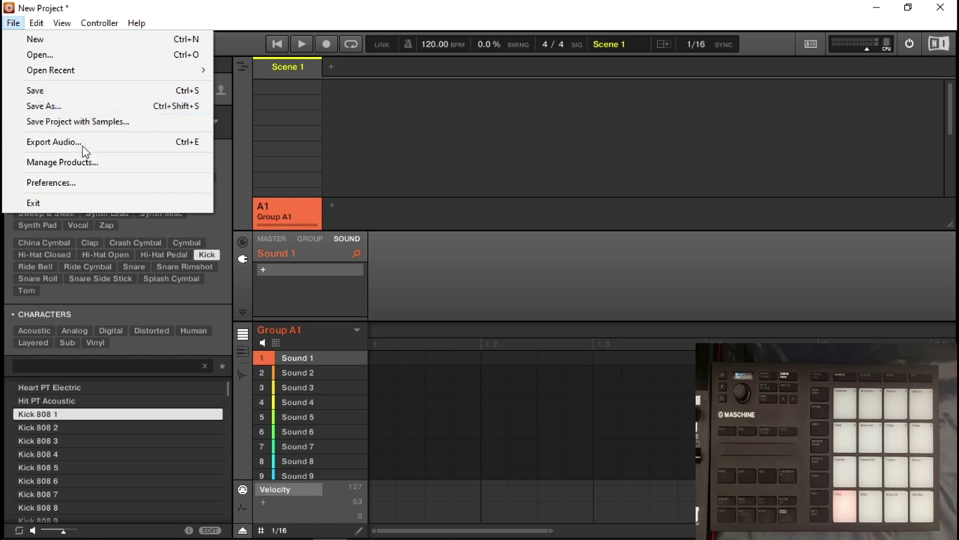
click(78, 180)
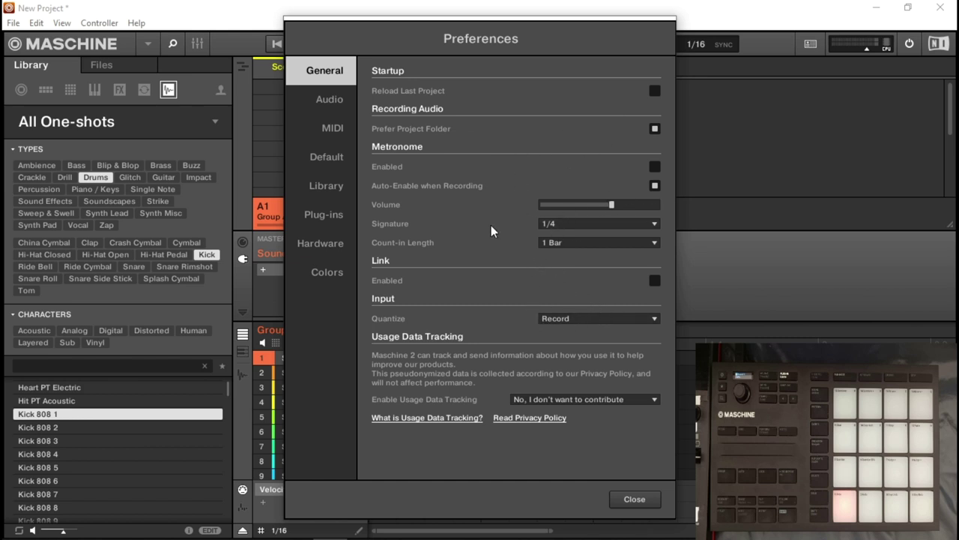
click(348, 105)
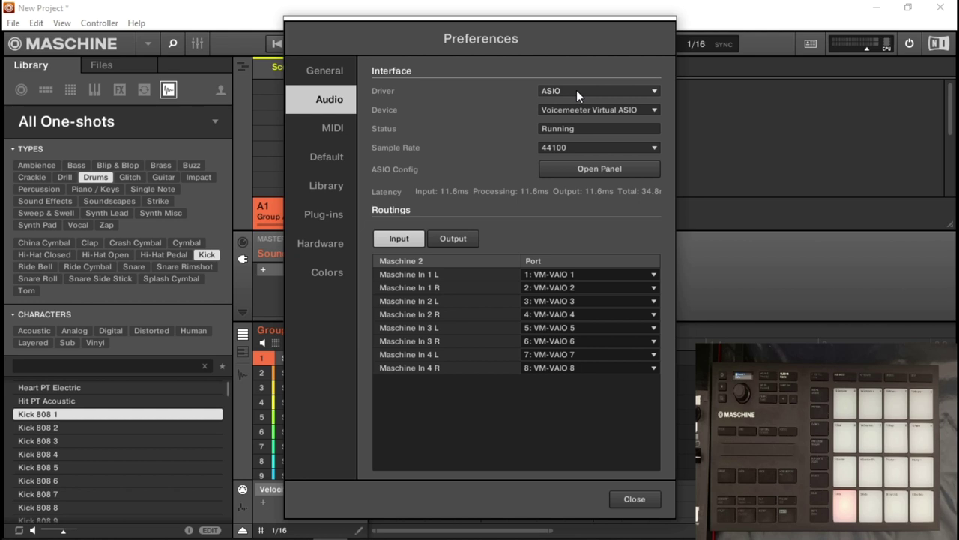
drag(551, 42, 468, 32)
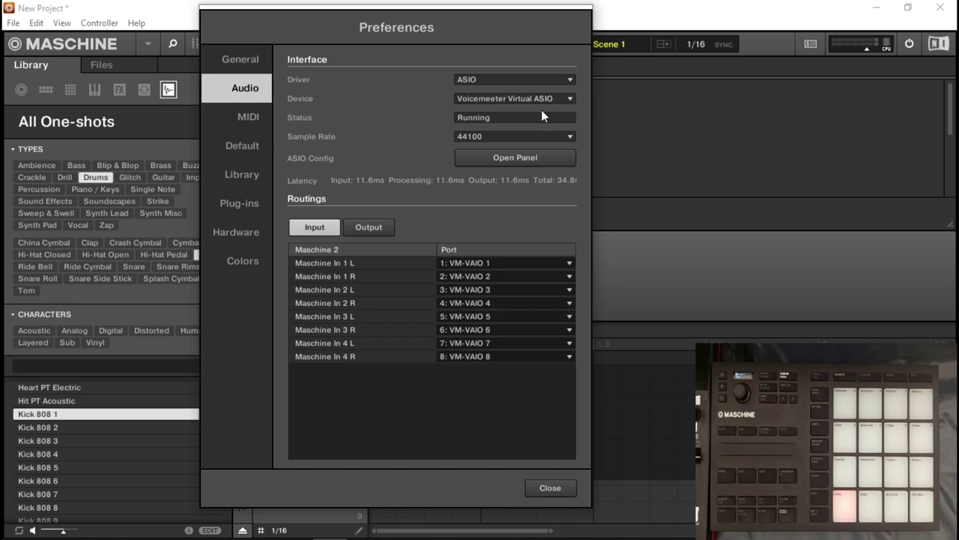
Review the MIDI preferences, checking the available sync modes and the list of input devices.
click(252, 125)
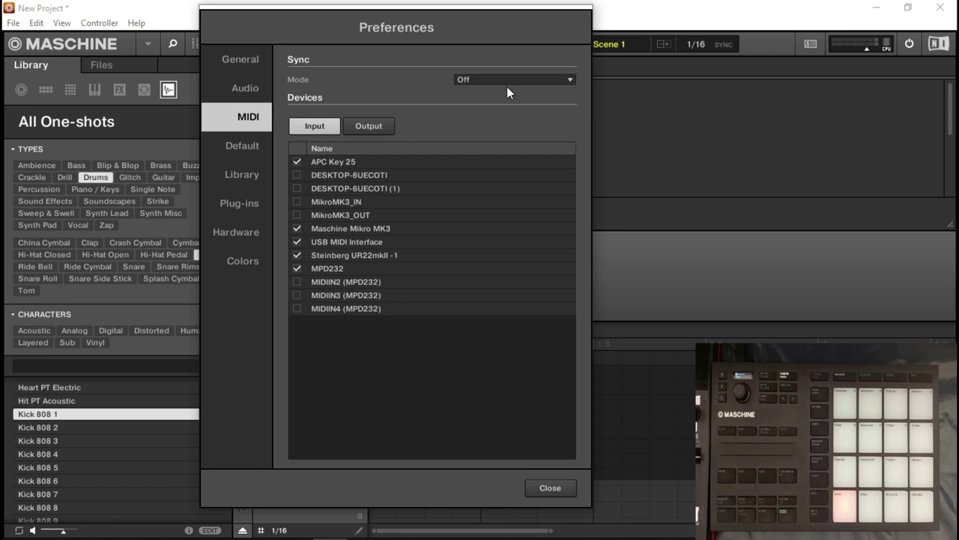
click(551, 82)
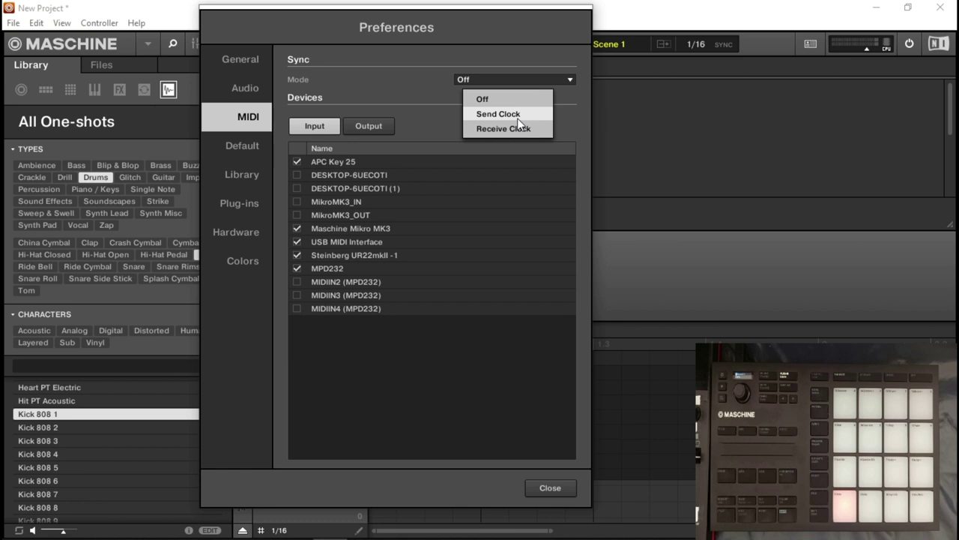
click(579, 109)
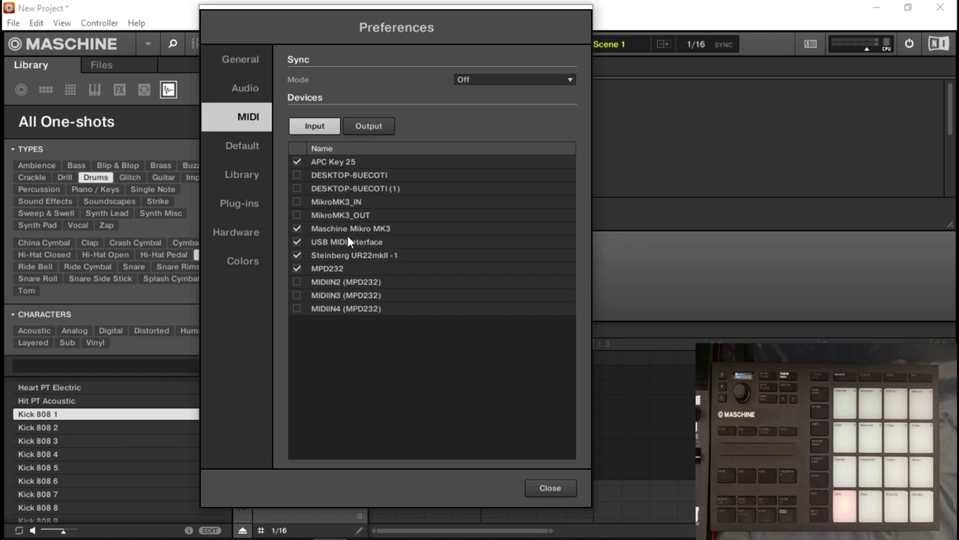
Review the Default preferences and the Factory and User content locations in the Library preferences.
click(242, 150)
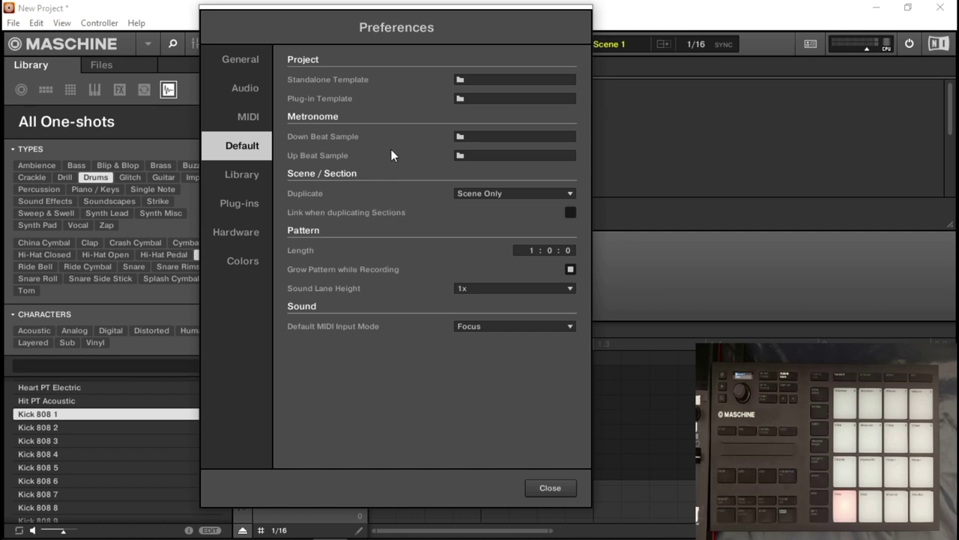
click(253, 180)
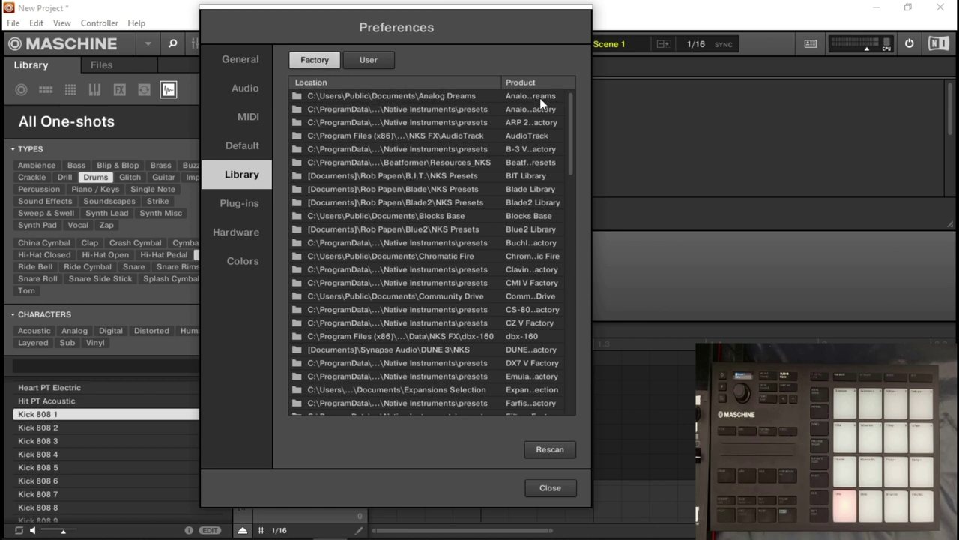
drag(570, 98, 589, 176)
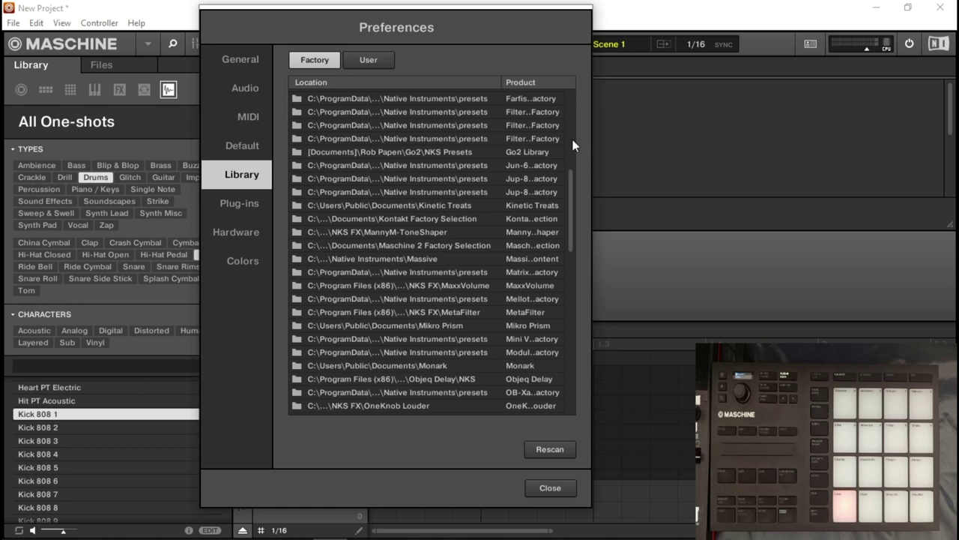
click(380, 66)
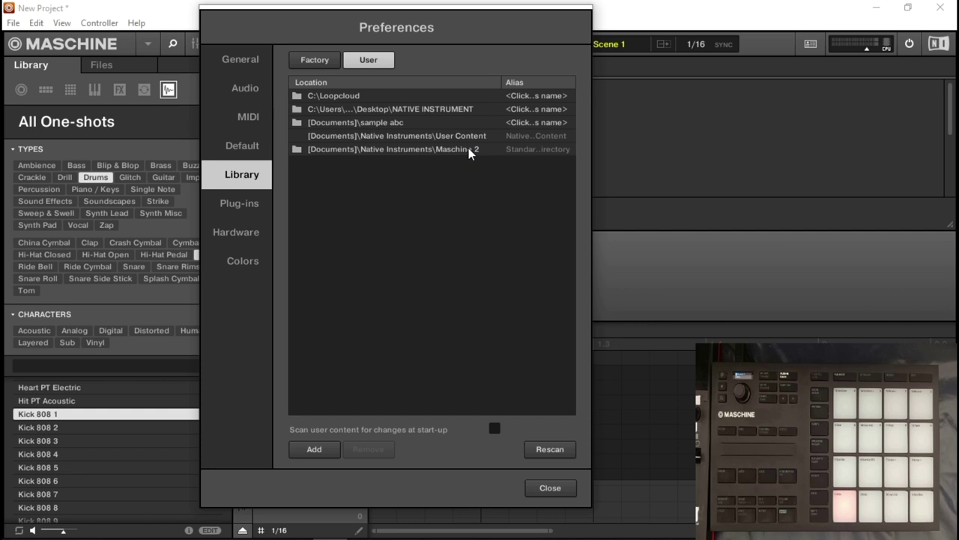
Examine the plug-in preferences, covering both the plug-in folder locations and the manager's list of enabled plug-ins.
click(235, 204)
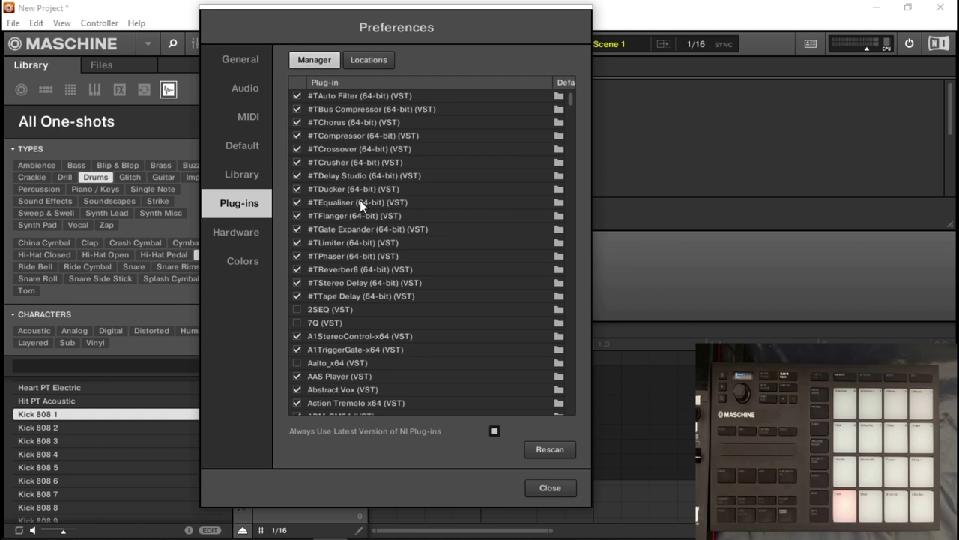
click(361, 57)
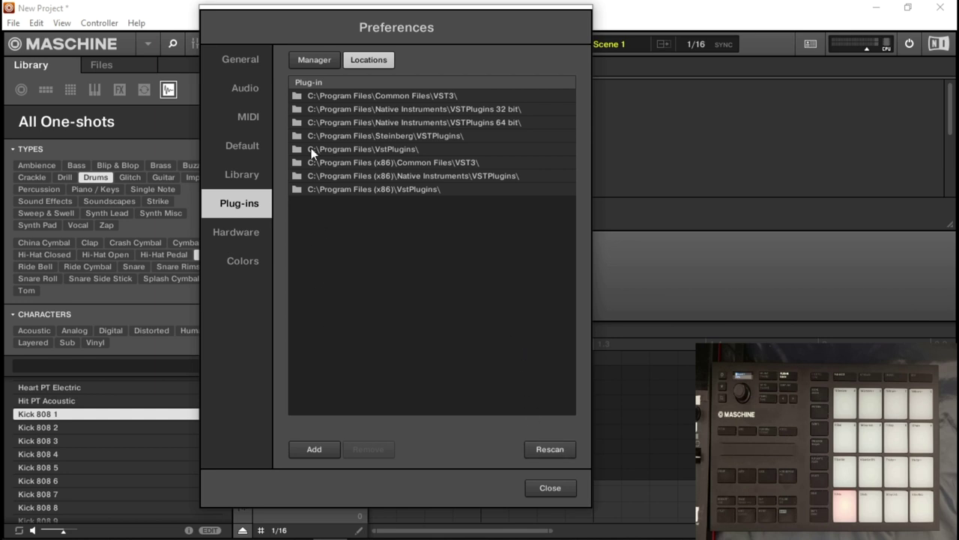
click(311, 61)
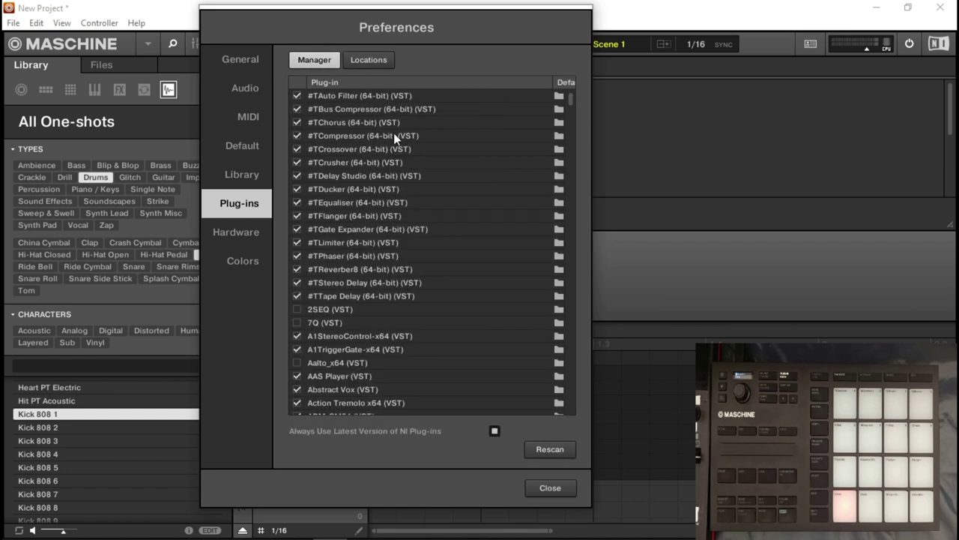
drag(572, 102, 574, 119)
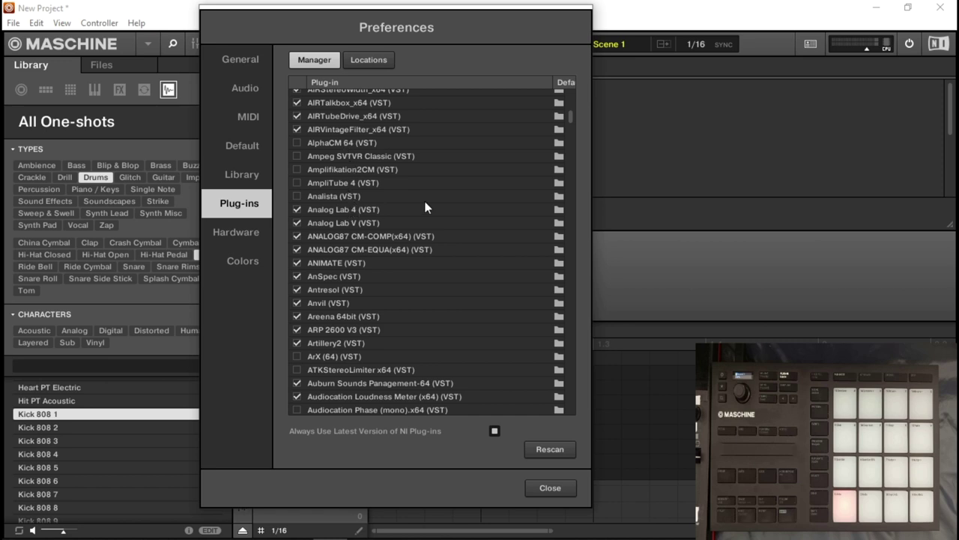
Review the hardware preferences with the pad velocity scaling options and the color defaults, and close the Preferences.
click(237, 231)
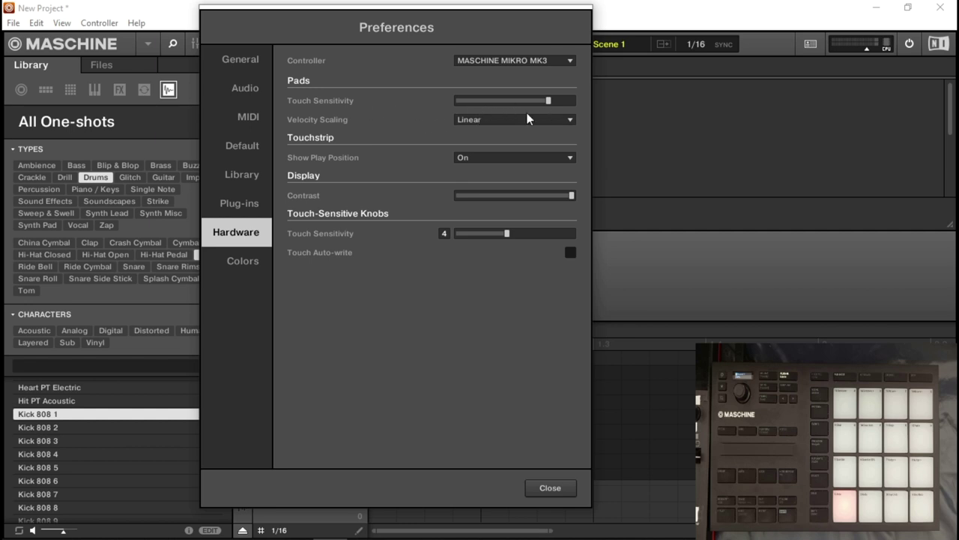
click(484, 121)
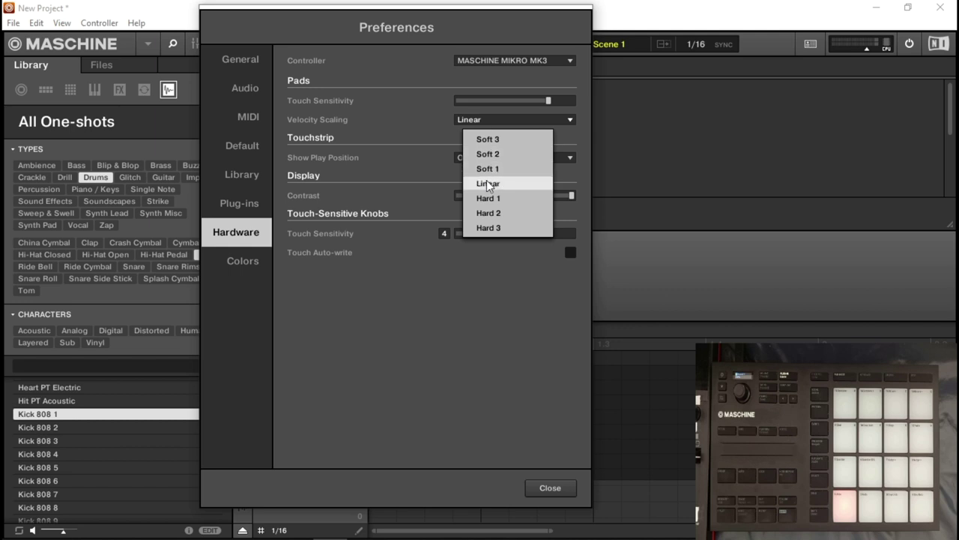
click(411, 171)
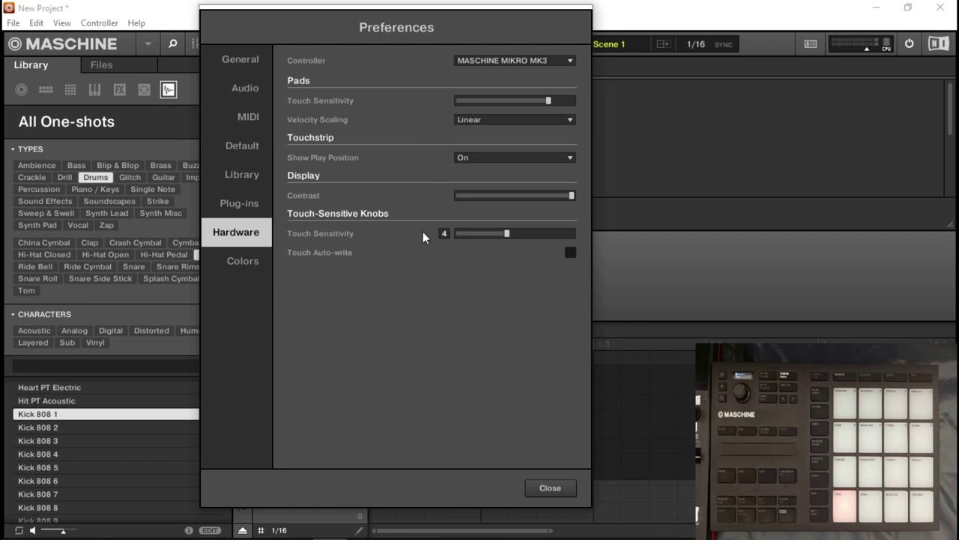
click(250, 268)
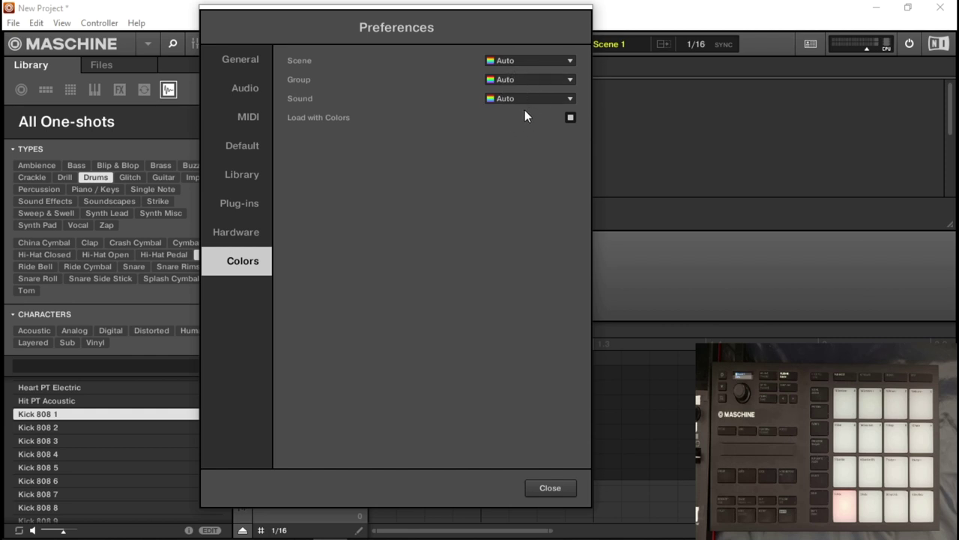
click(564, 492)
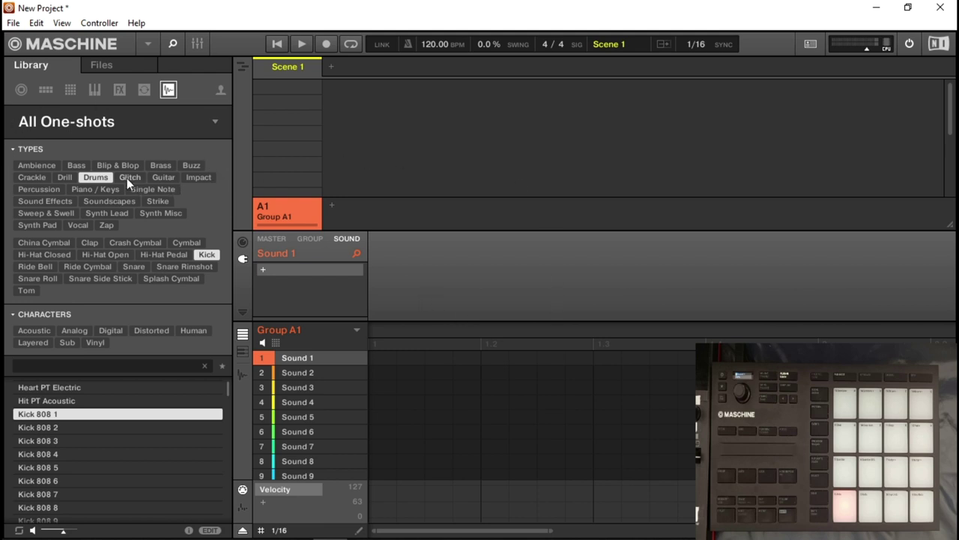
Browse the library's Projects, Groups and Sounds categories to see the content each one offers.
click(22, 90)
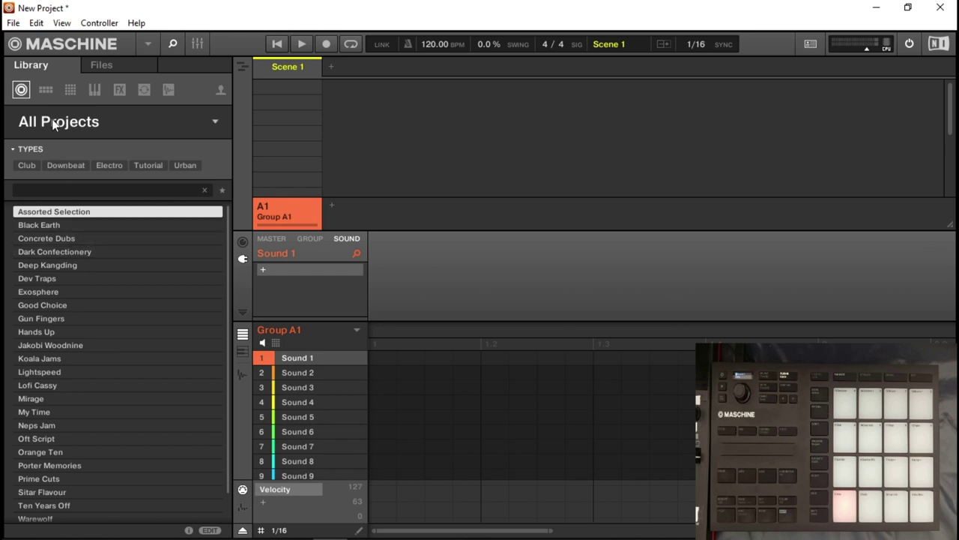
click(49, 90)
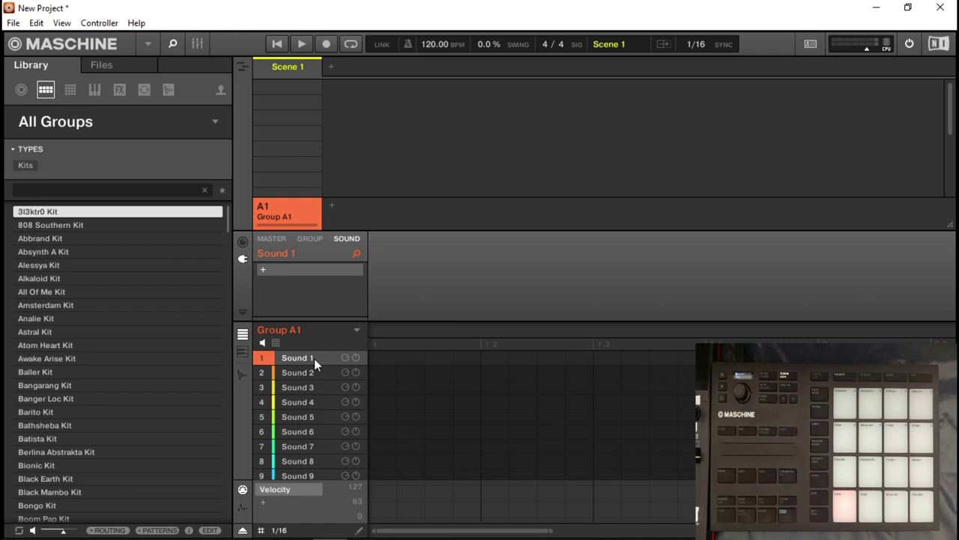
click(74, 92)
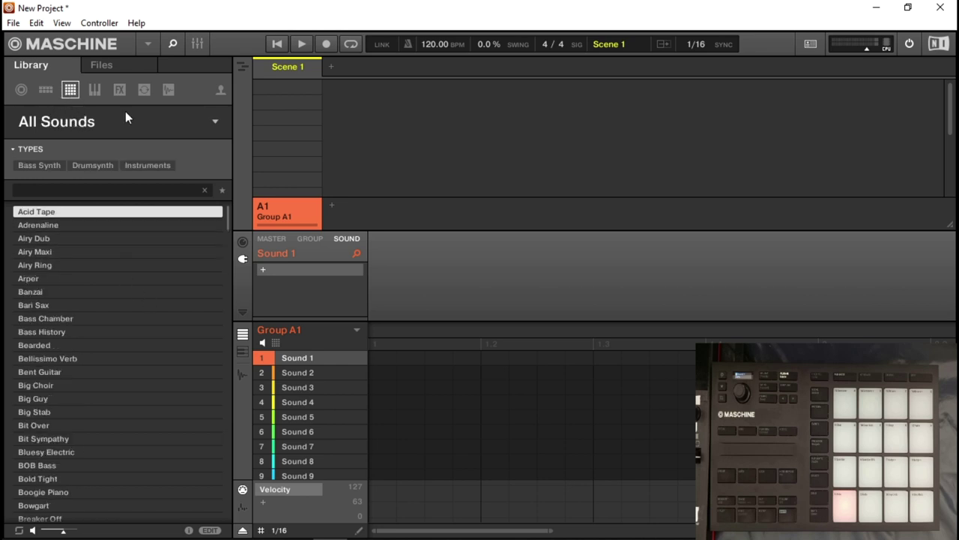
Browse the library's instruments by vendor, from Native Instruments and Arturia through Rob Papen and Synapse Audio to UJAM.
click(93, 91)
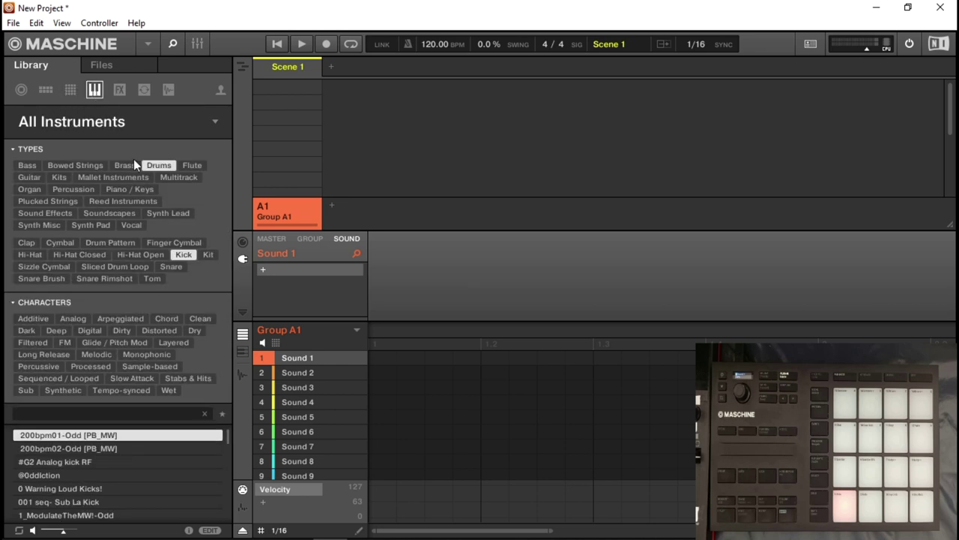
click(188, 121)
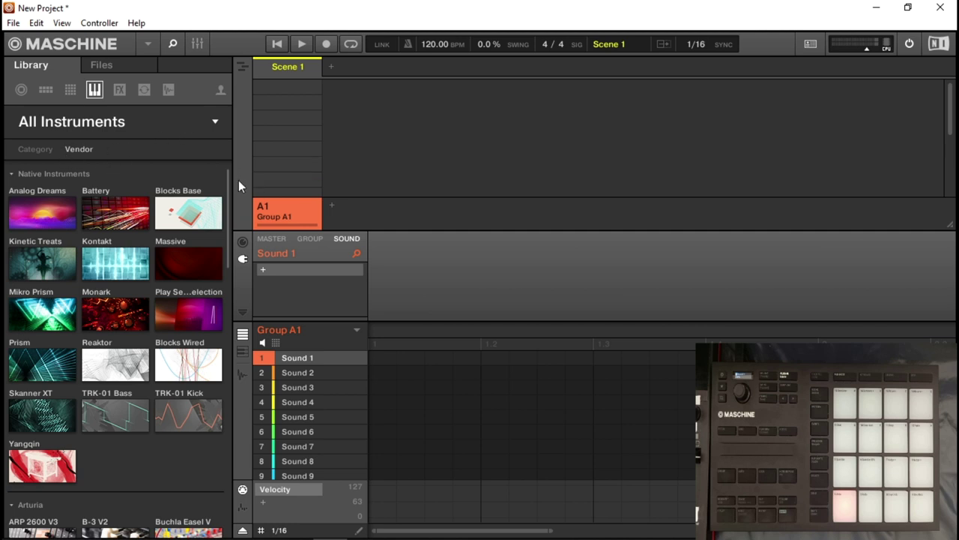
drag(227, 177, 228, 180)
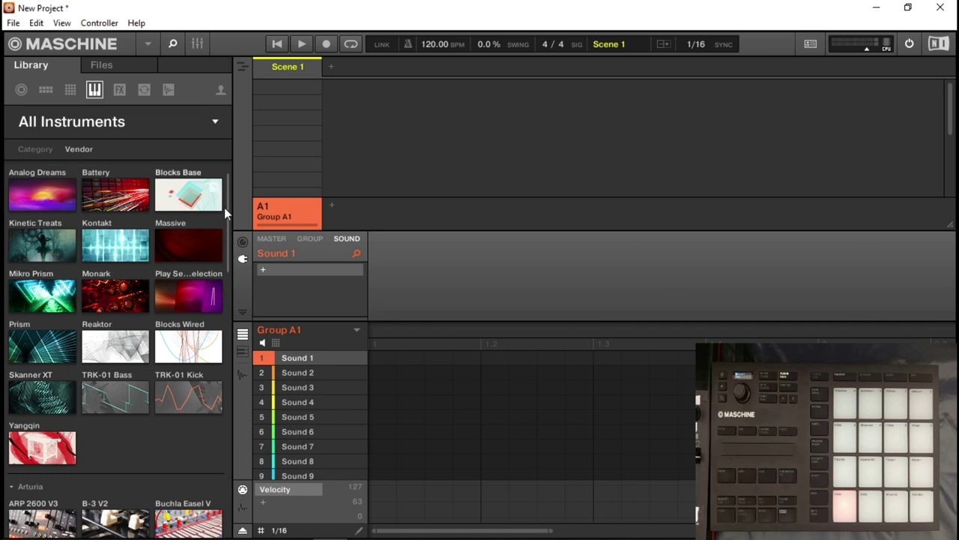
drag(230, 208, 240, 289)
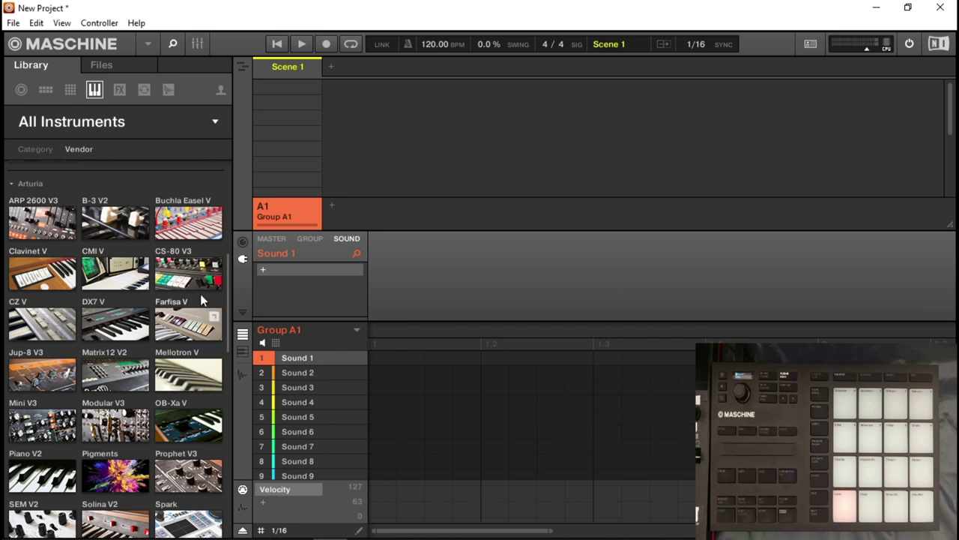
drag(230, 269, 138, 364)
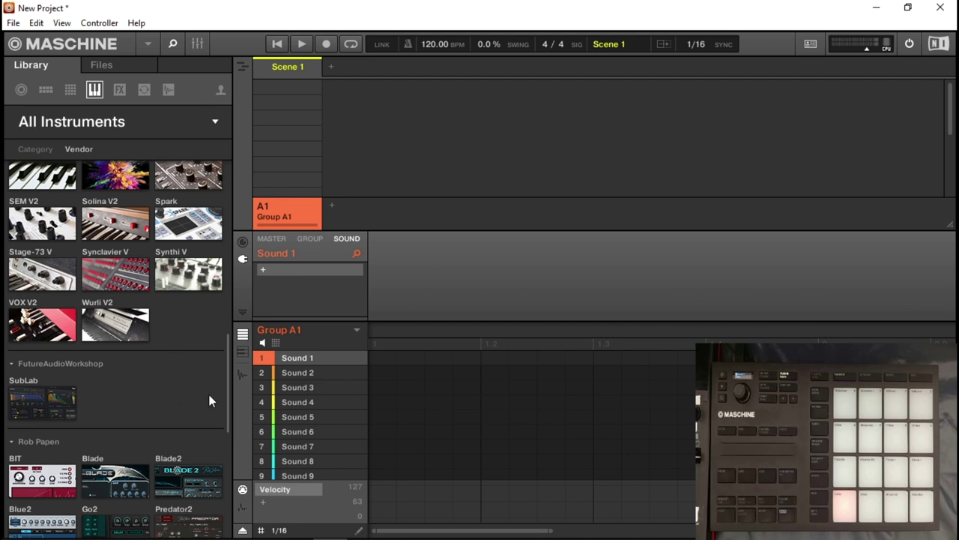
drag(227, 370, 239, 421)
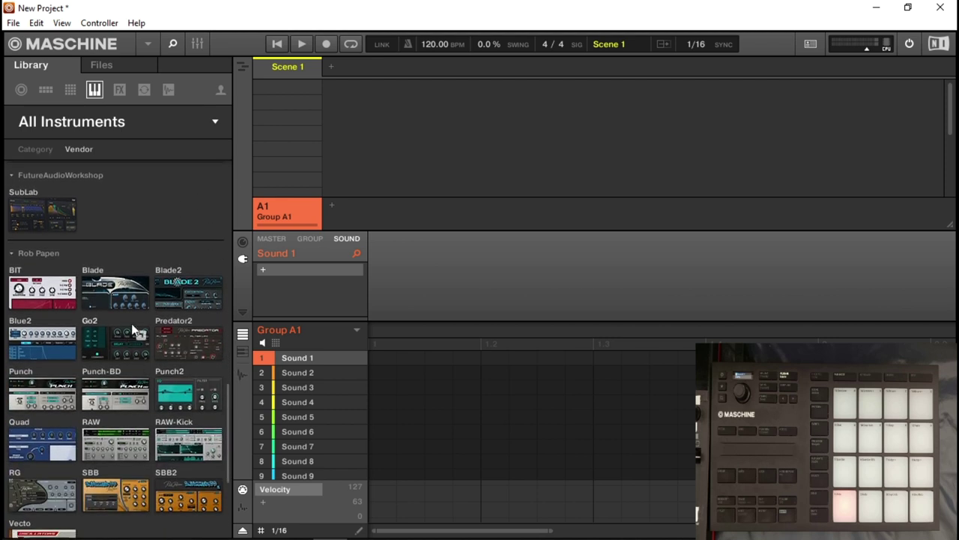
drag(228, 392, 242, 441)
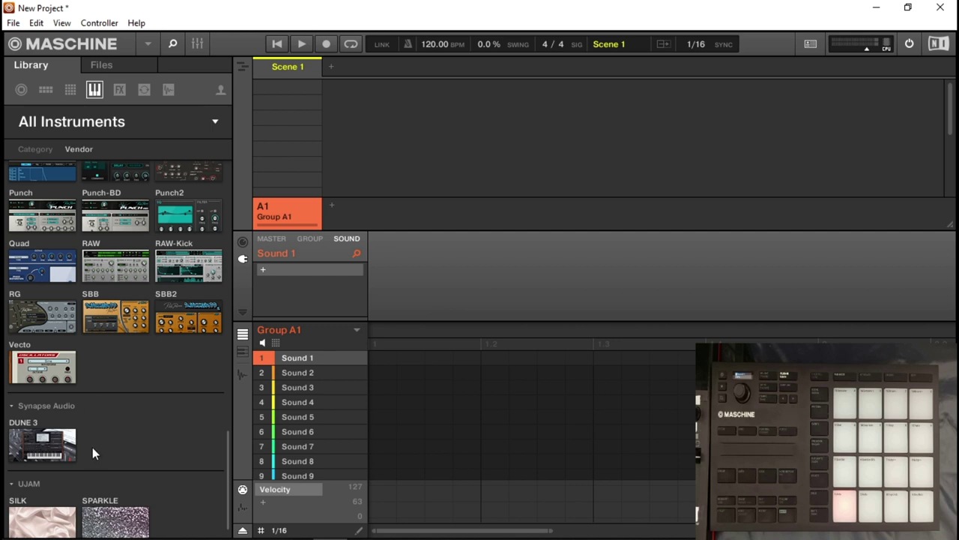
drag(227, 443, 229, 464)
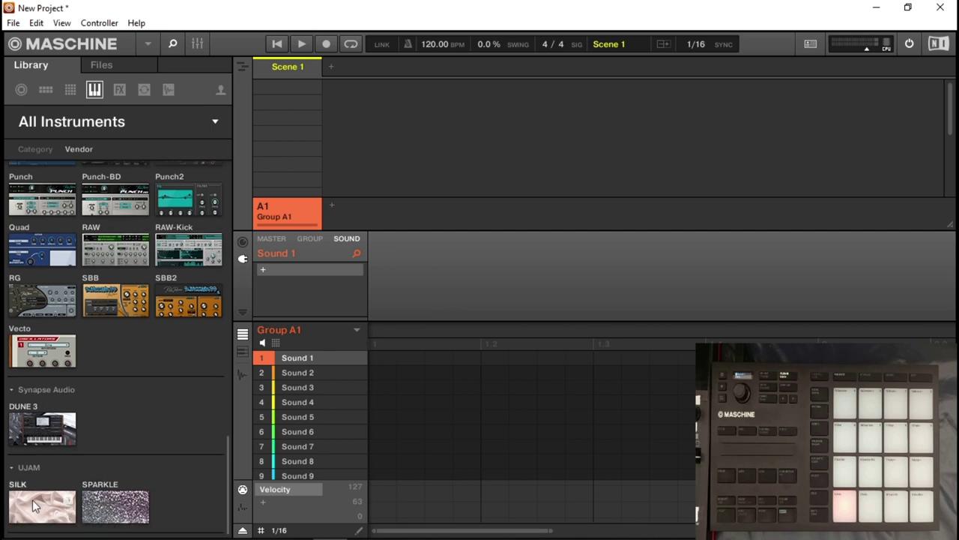
mouse_move(112, 502)
click(95, 89)
Browse the library's effects by vendor, covering Waves, Softube, iZotope, Arturia, Applied Acoustics Systems, accusonus and Native Instruments.
click(120, 90)
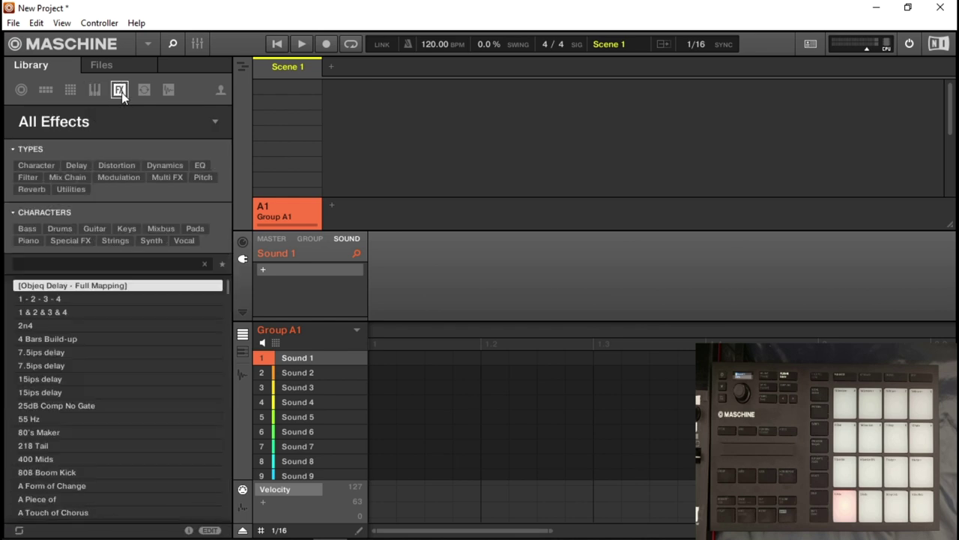
click(134, 122)
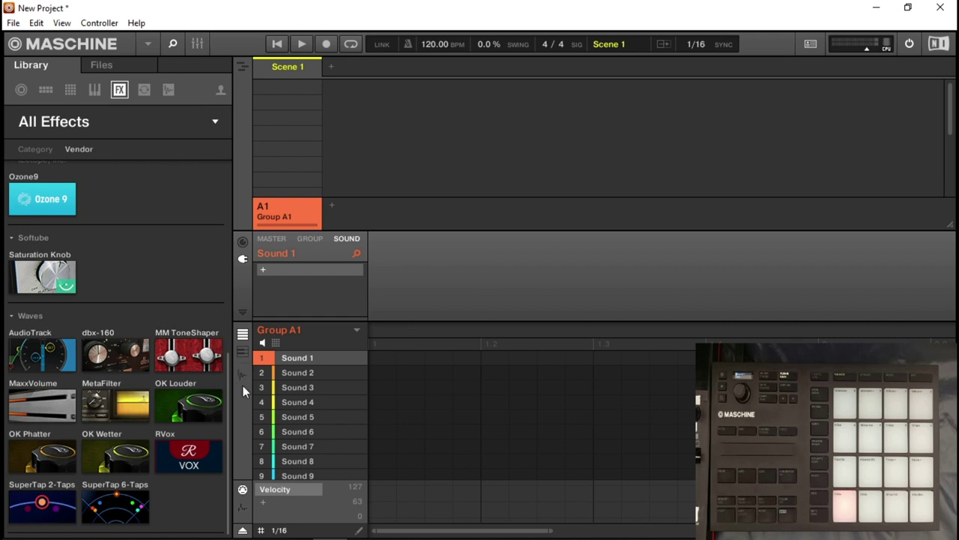
drag(227, 409, 225, 254)
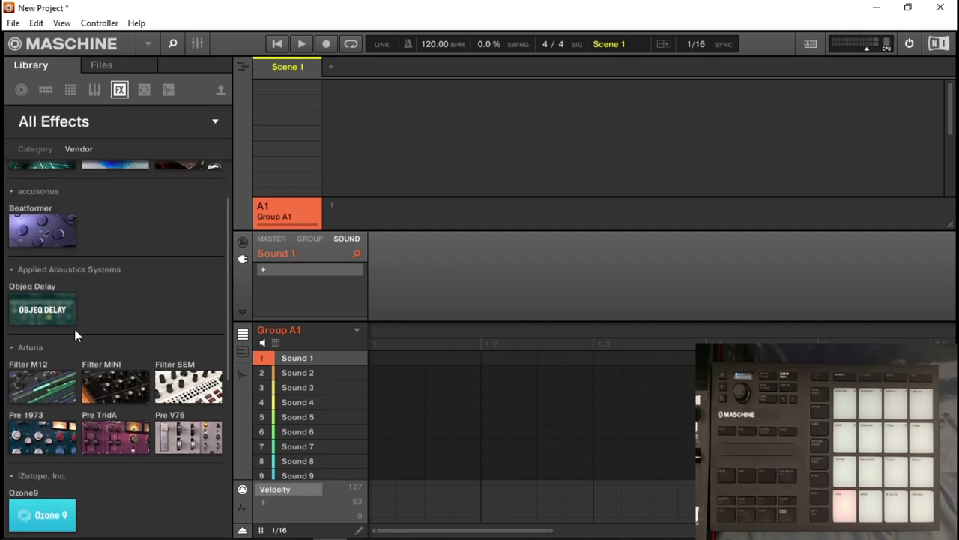
mouse_move(66, 212)
scroll(227, 277, up, 4)
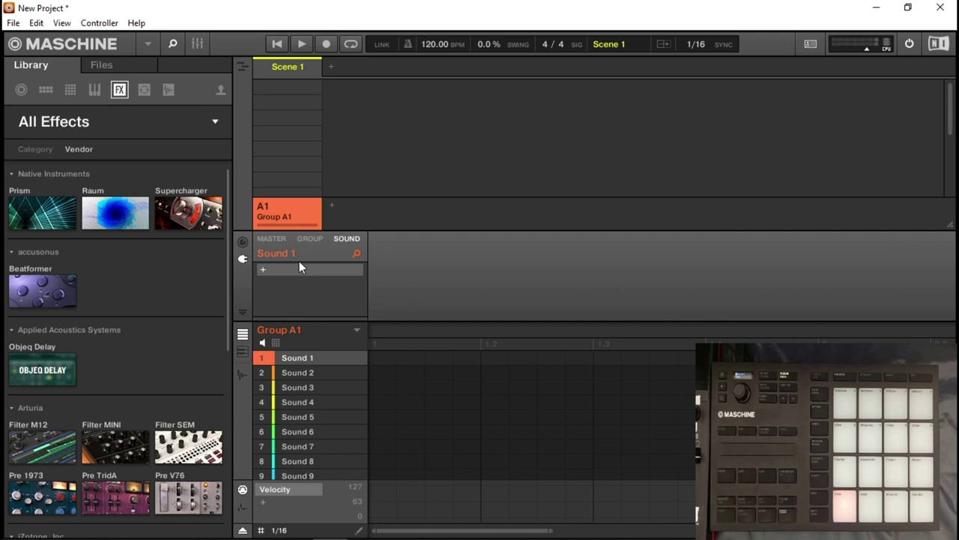
Examine the plug-in vendors available for Sound 1's empty slot, including Aegean Music and accusonus, and leave without loading one.
click(305, 362)
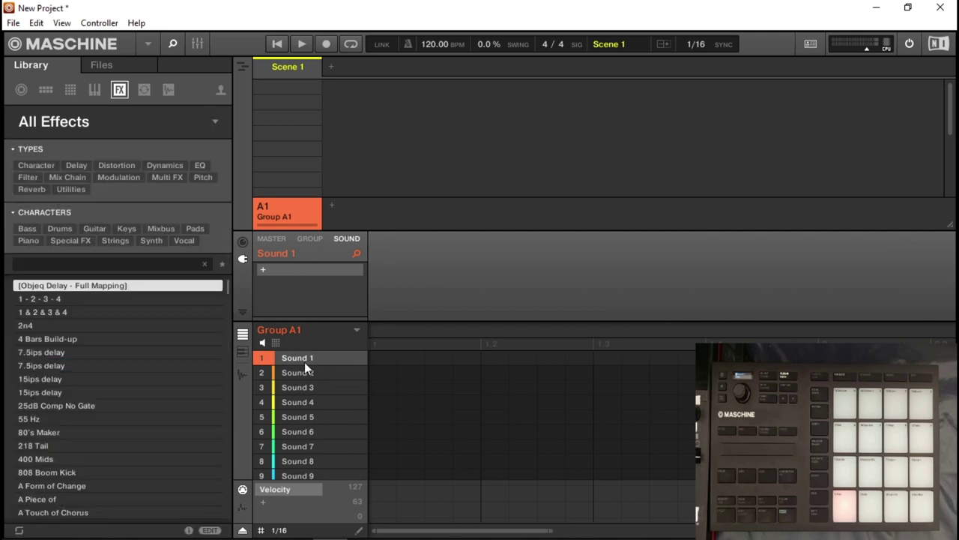
click(264, 271)
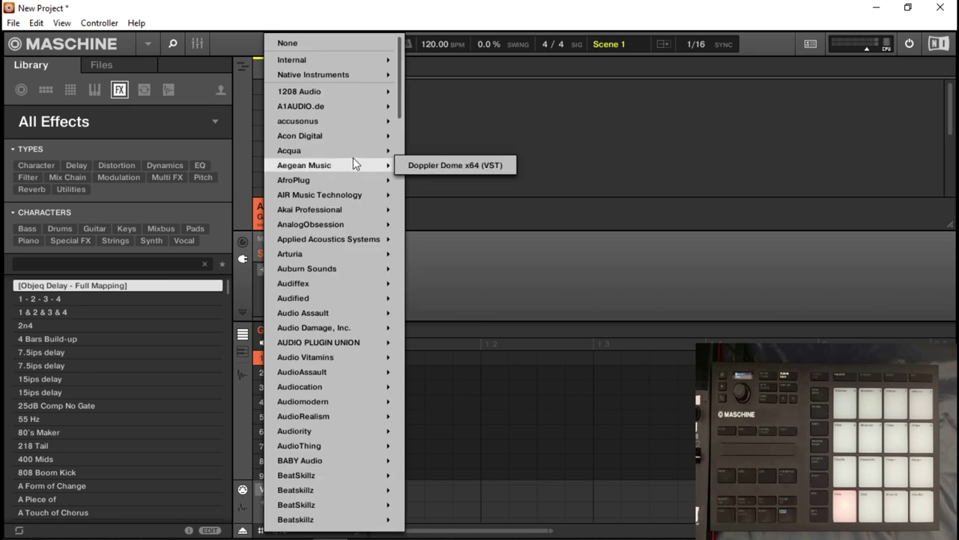
mouse_move(322, 123)
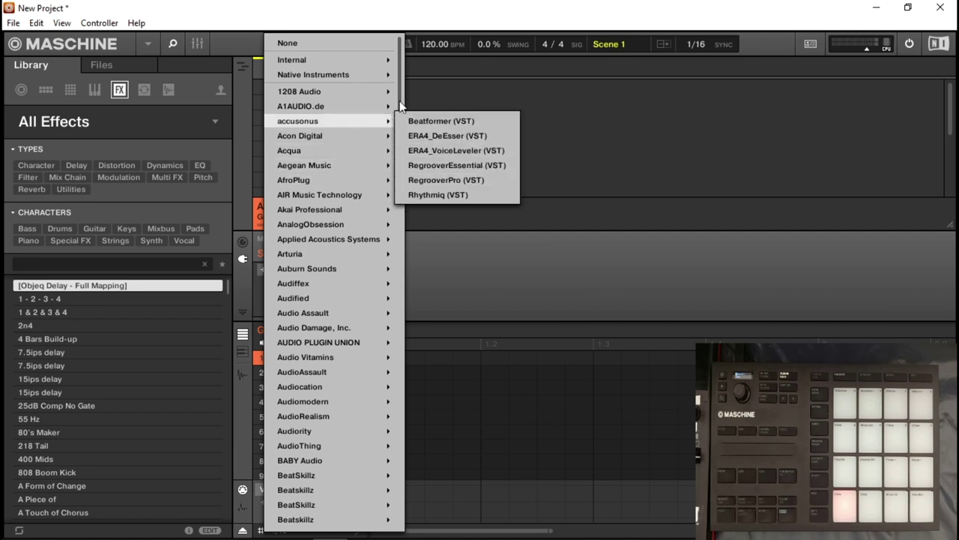
mouse_move(396, 90)
mouse_down()
mouse_move(424, 172)
mouse_move(429, 495)
mouse_move(407, 86)
mouse_up()
click(509, 103)
Browse the library's Loops and One-shots categories to compare their type filters and kick samples.
click(144, 90)
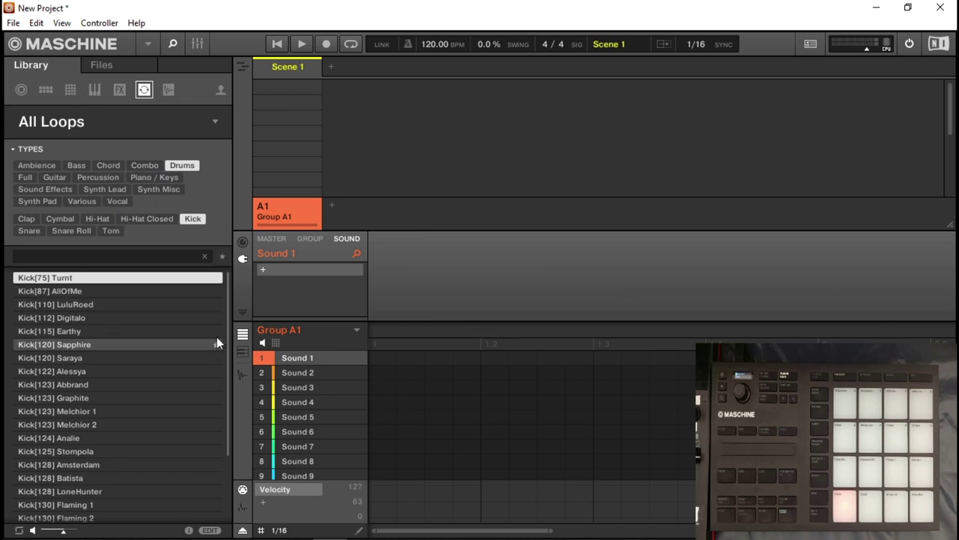
drag(228, 344, 244, 436)
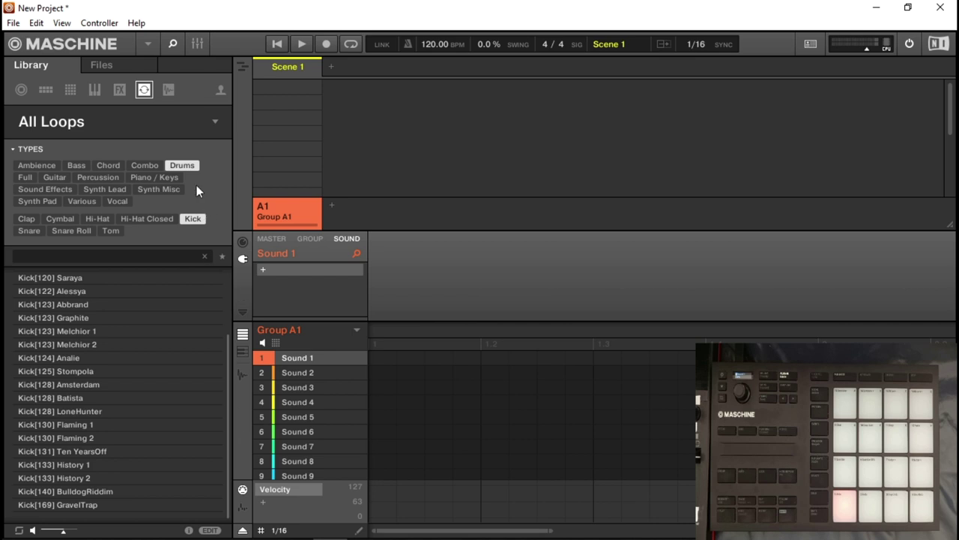
click(167, 93)
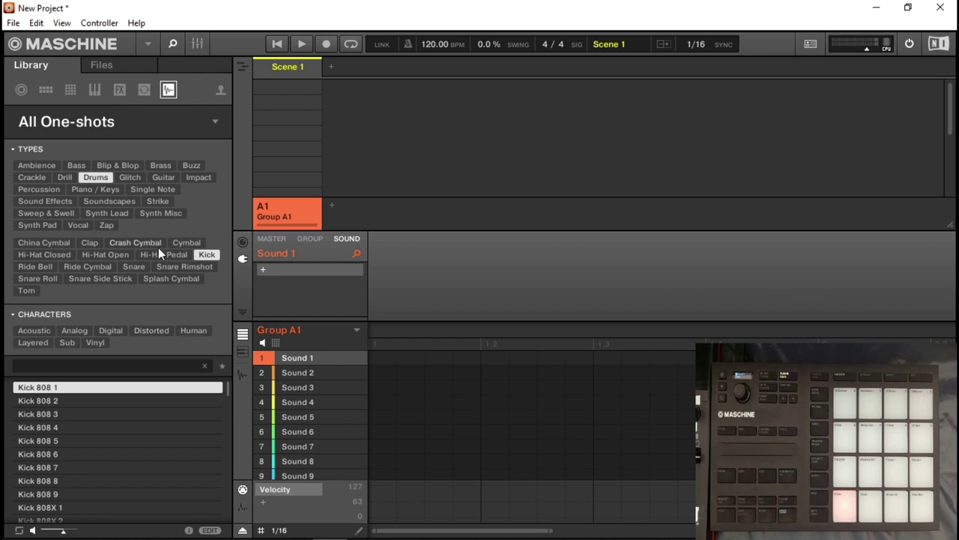
click(145, 90)
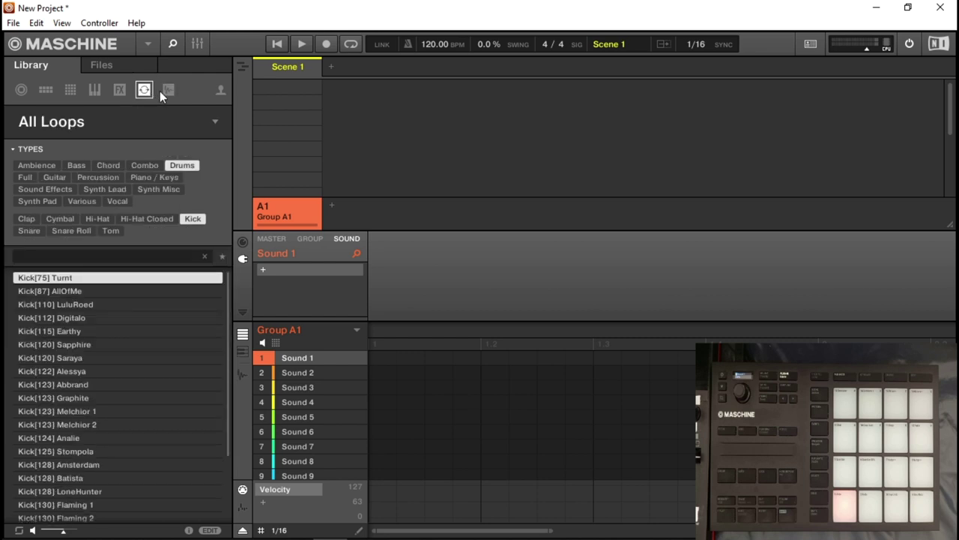
click(166, 90)
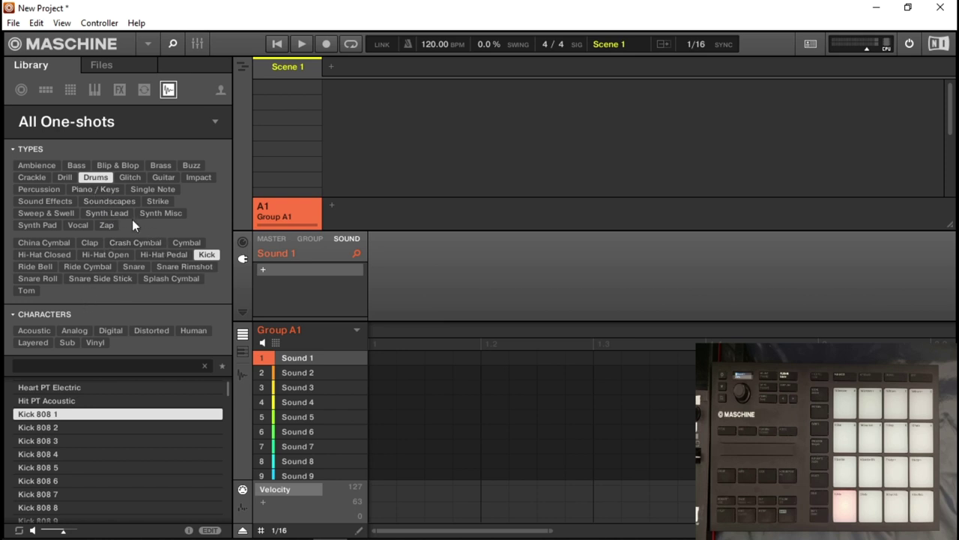
Preview several kick one-shots from Kick 808 2 through Kick 808 7 in the drum results.
click(207, 255)
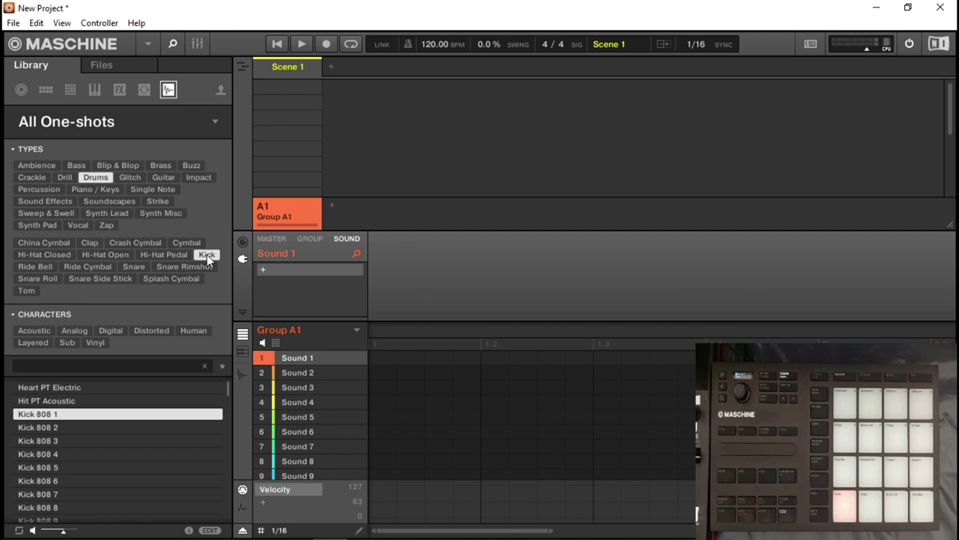
click(35, 427)
click(41, 442)
click(42, 456)
click(40, 468)
click(43, 494)
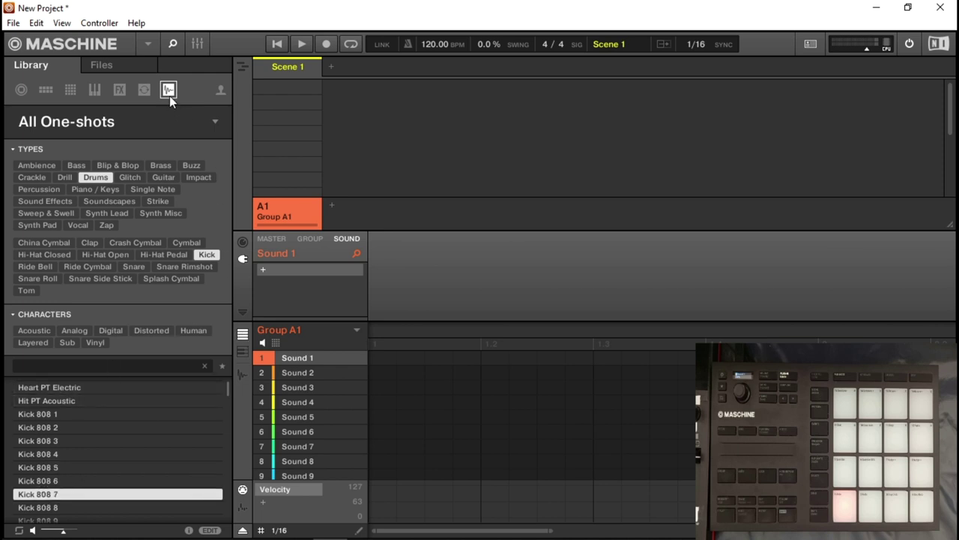
In the file browser, view the favorite ONE SHOT PACK ABC VOL1 and check that folder's Add to Favorites option in its parent Desktop folder.
click(129, 69)
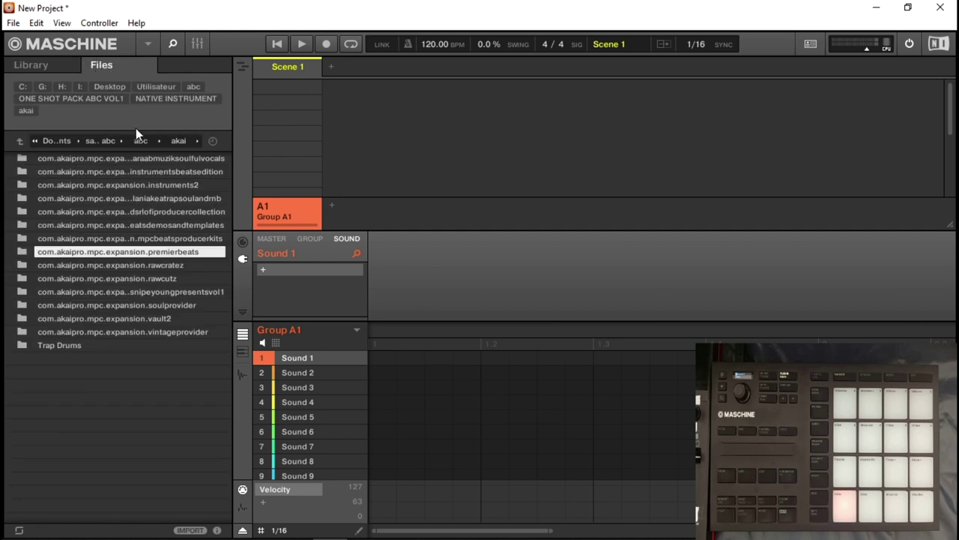
click(84, 100)
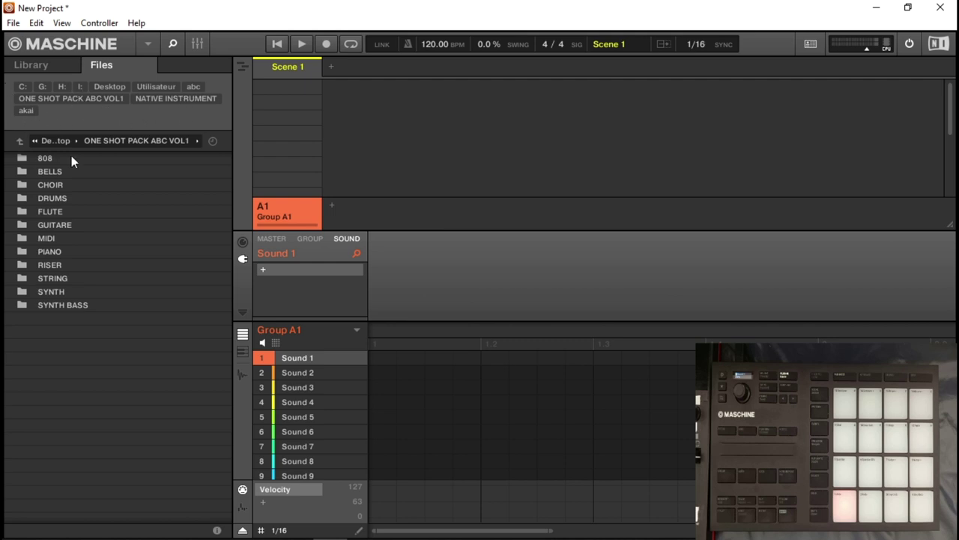
click(21, 140)
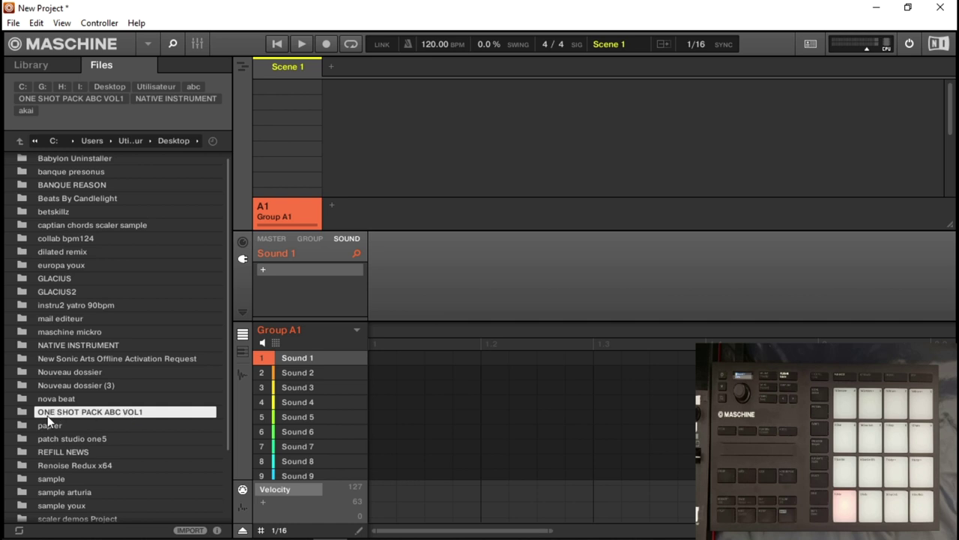
right_click(145, 420)
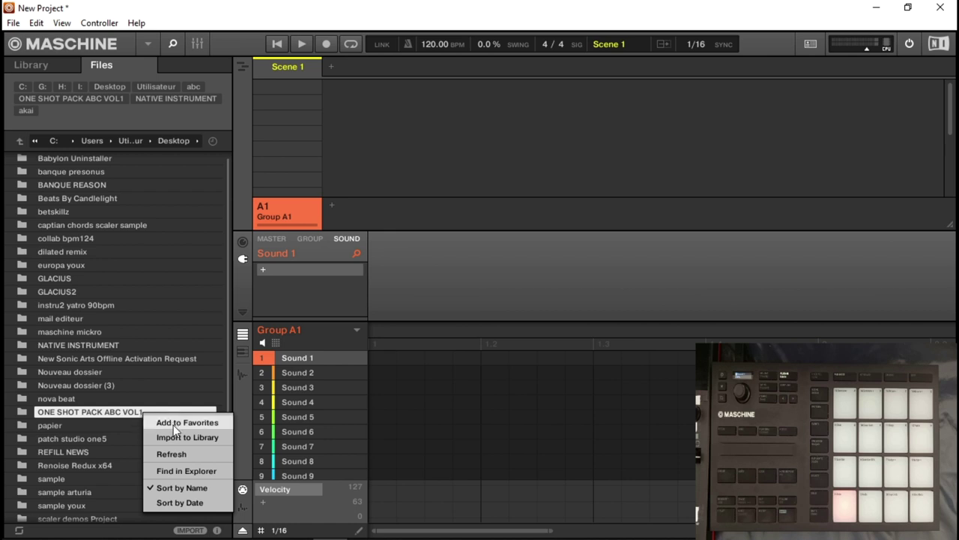
click(83, 98)
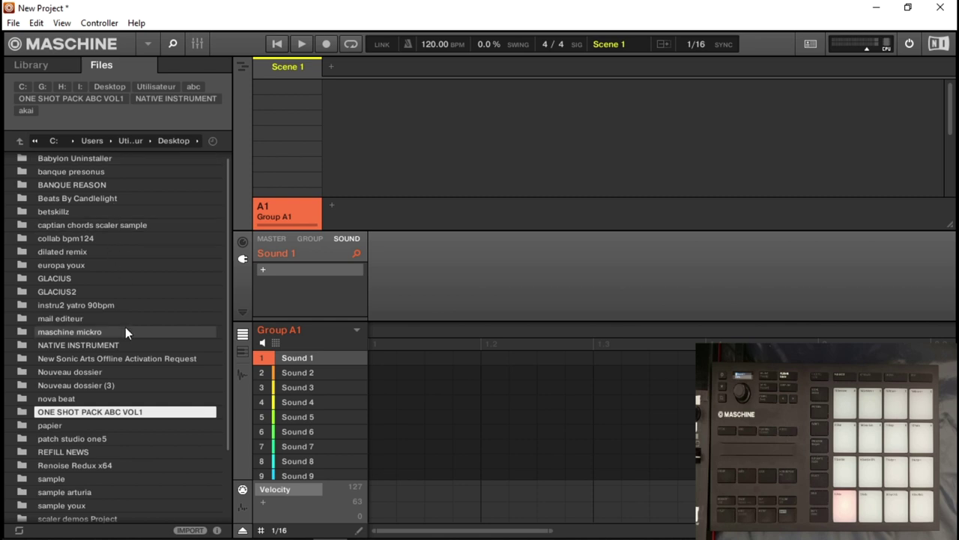
View the NATIVE INSTRUMENT and akai favorite folders, and open akai's com.akaipro.mpc.expansion.rawcratez subfolder.
click(154, 99)
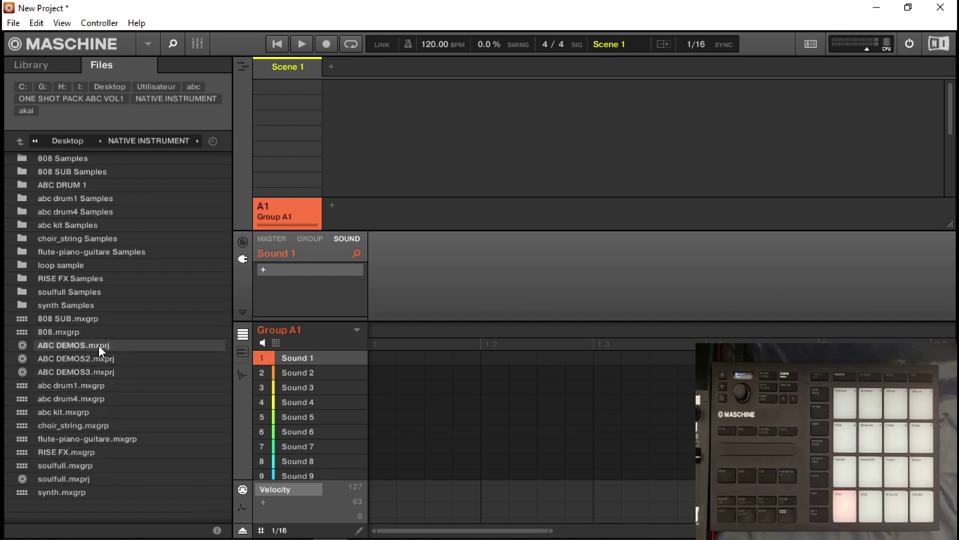
click(32, 111)
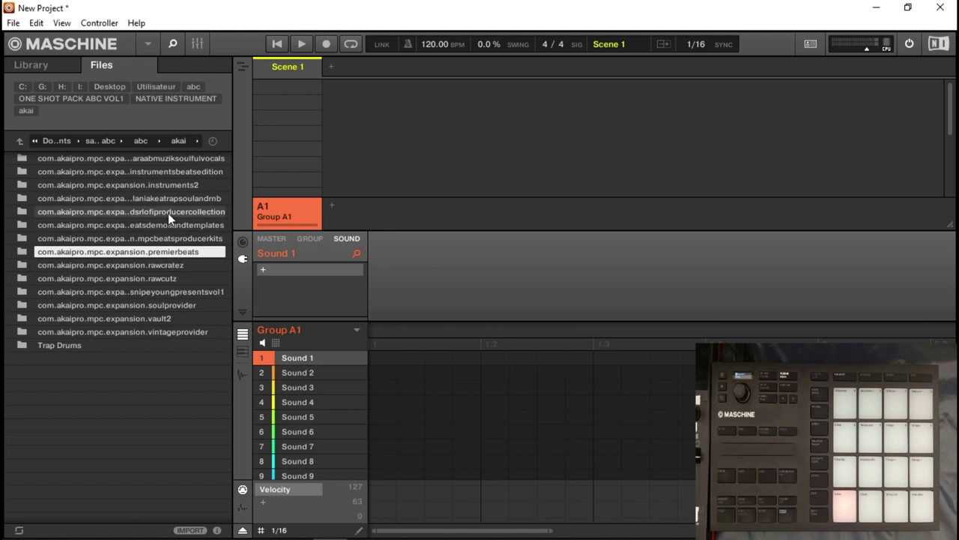
double_click(174, 266)
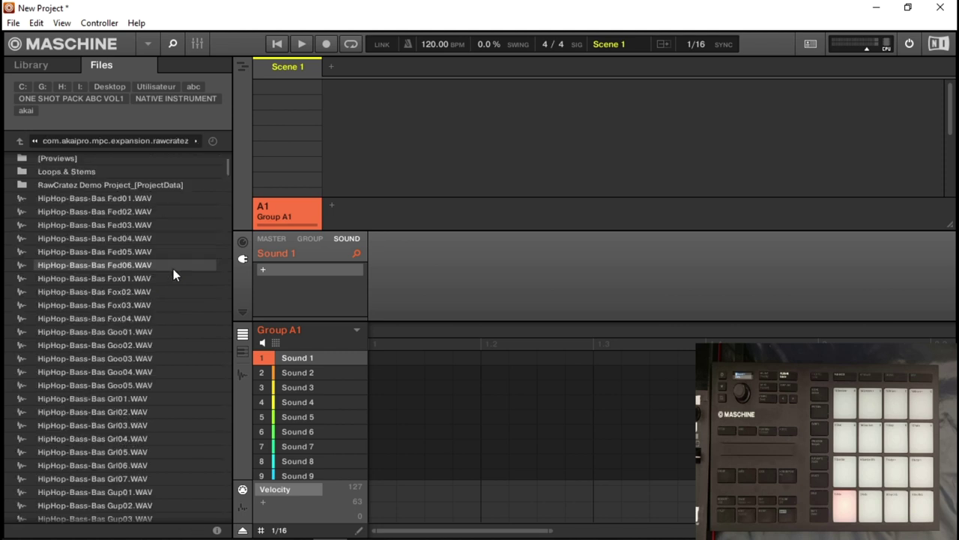
Preview HipHop-Bass samples in the rawcratez folder, including Fed01, Fed02, Goo05, Grl04, Grl07 and Gup01.
click(108, 202)
click(110, 212)
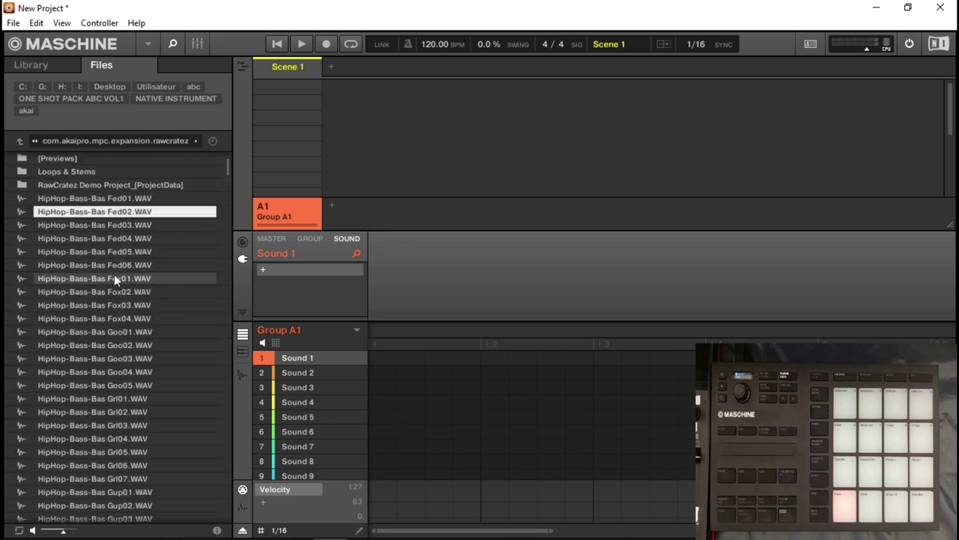
click(115, 388)
click(116, 438)
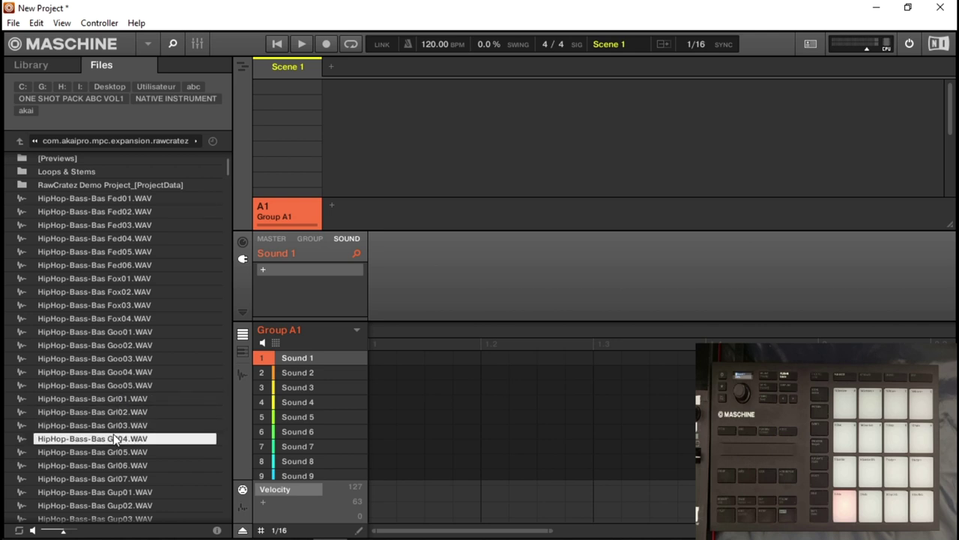
click(120, 479)
click(124, 491)
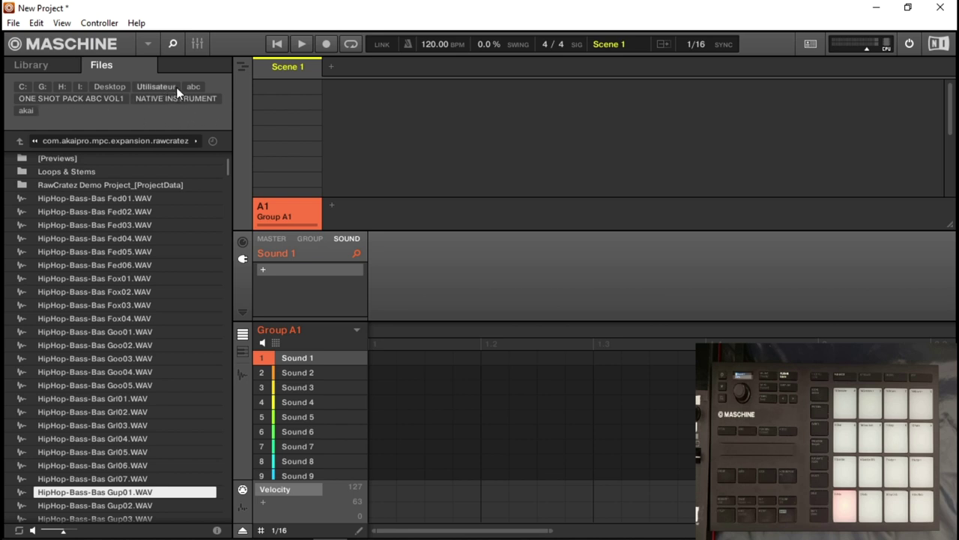
Return to the library, switch it to user content, and look through the full list of user groups.
click(56, 64)
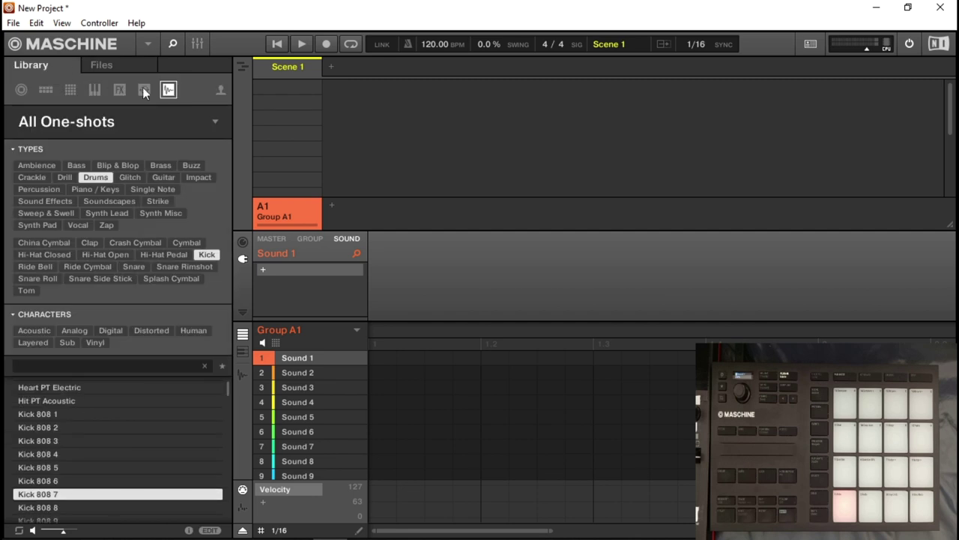
click(221, 90)
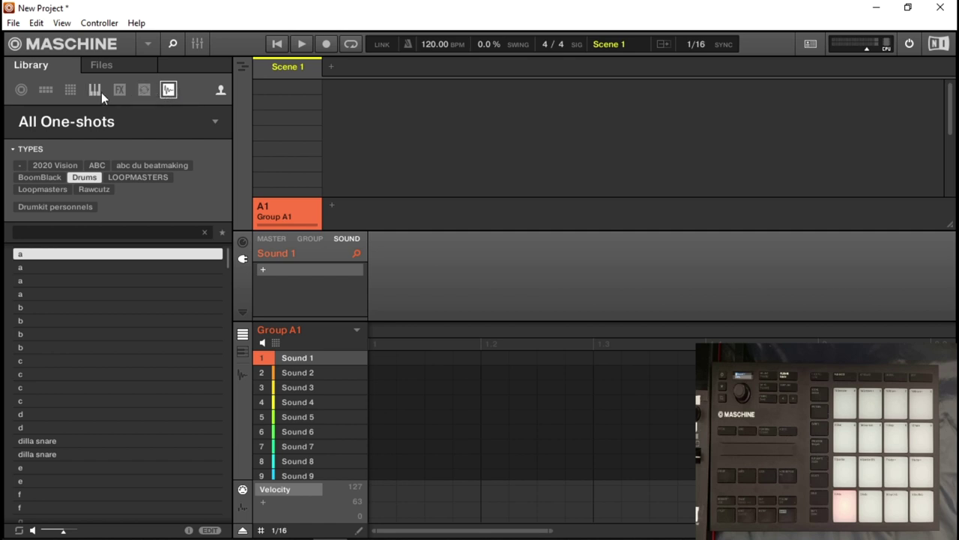
click(43, 90)
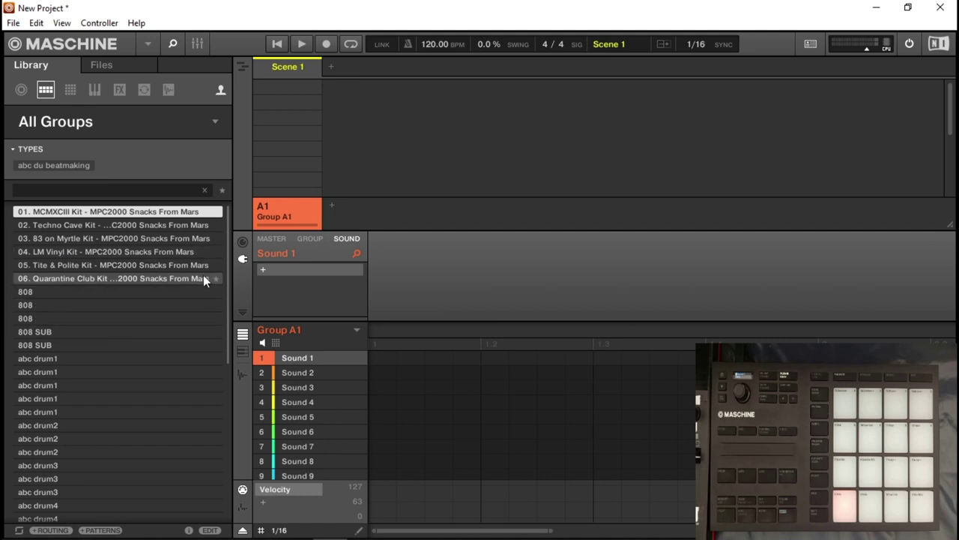
drag(227, 258, 282, 414)
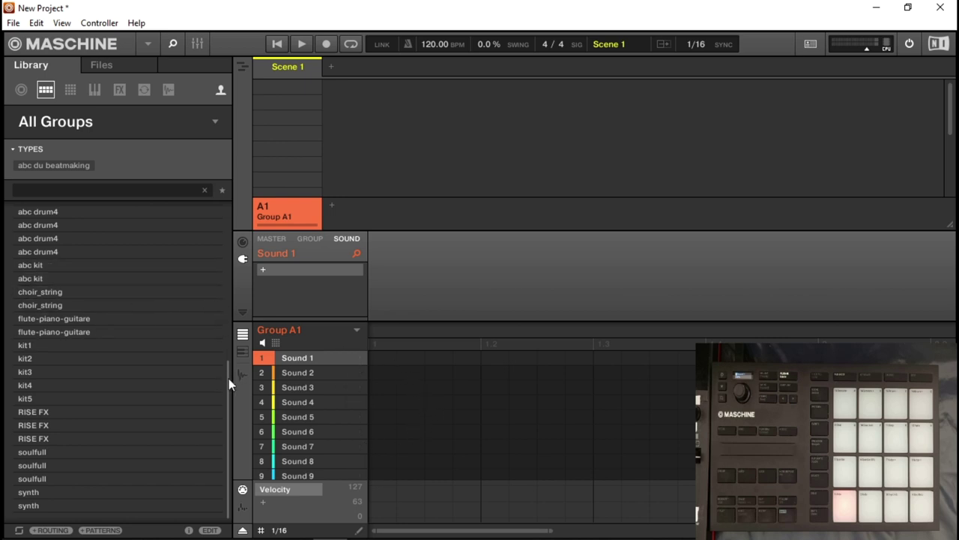
drag(228, 382, 226, 234)
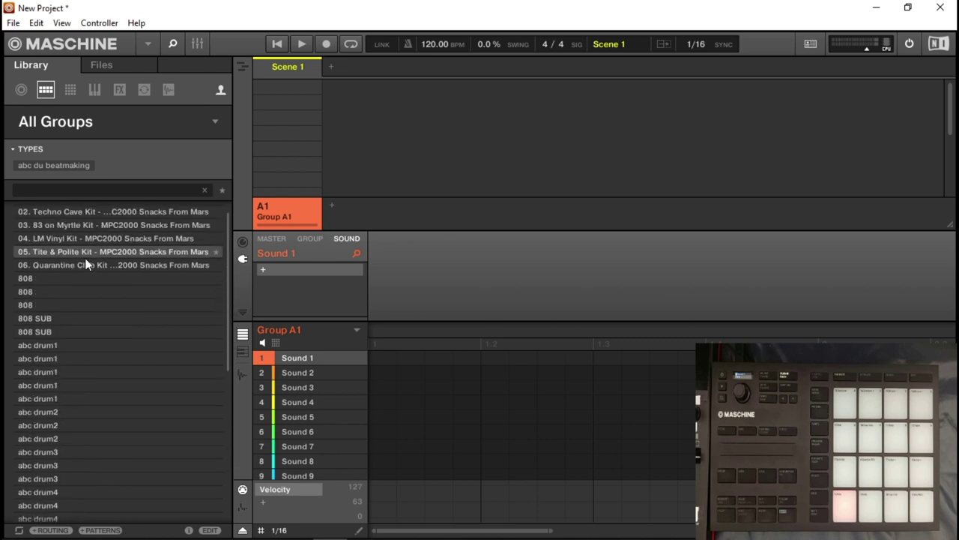
Browse the user content's Projects and Instruments categories down to the end of the instrument list.
click(21, 90)
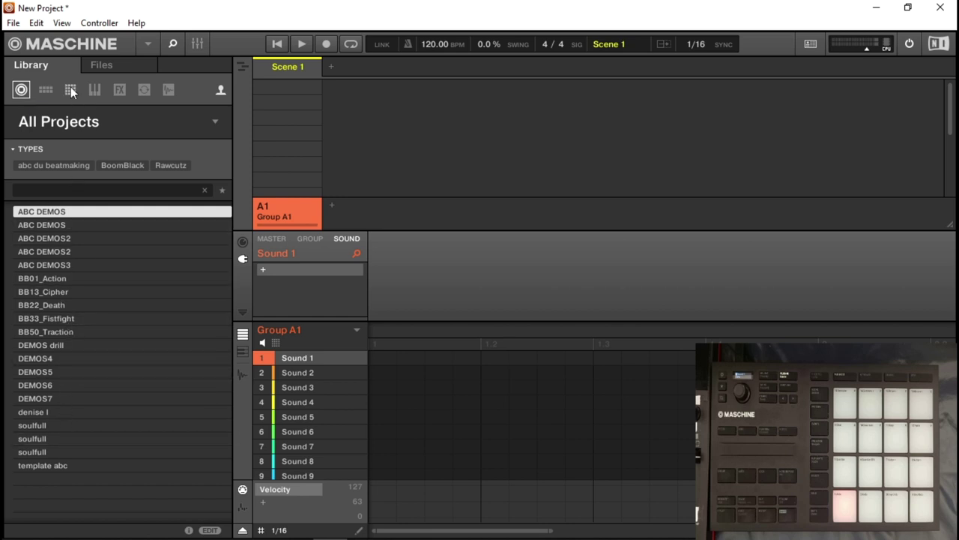
click(94, 90)
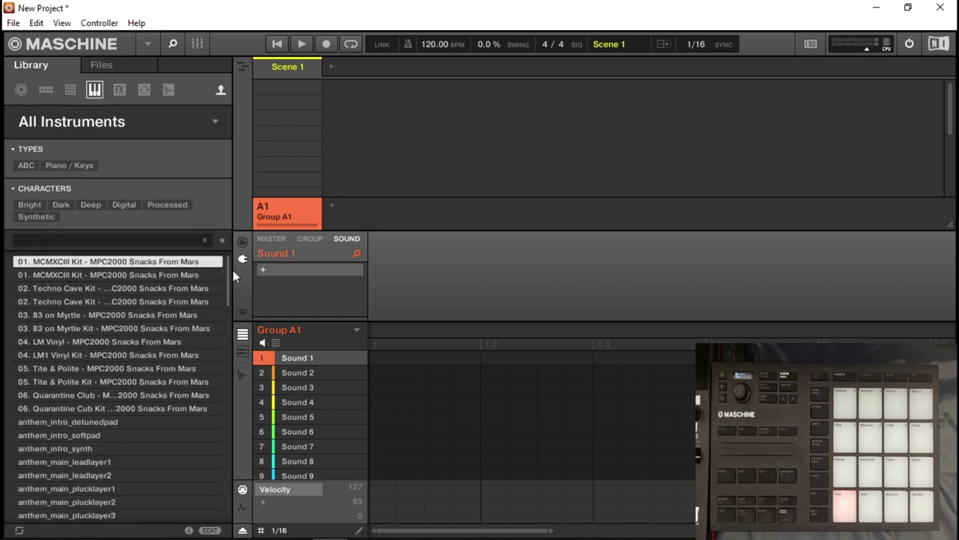
drag(230, 276, 291, 490)
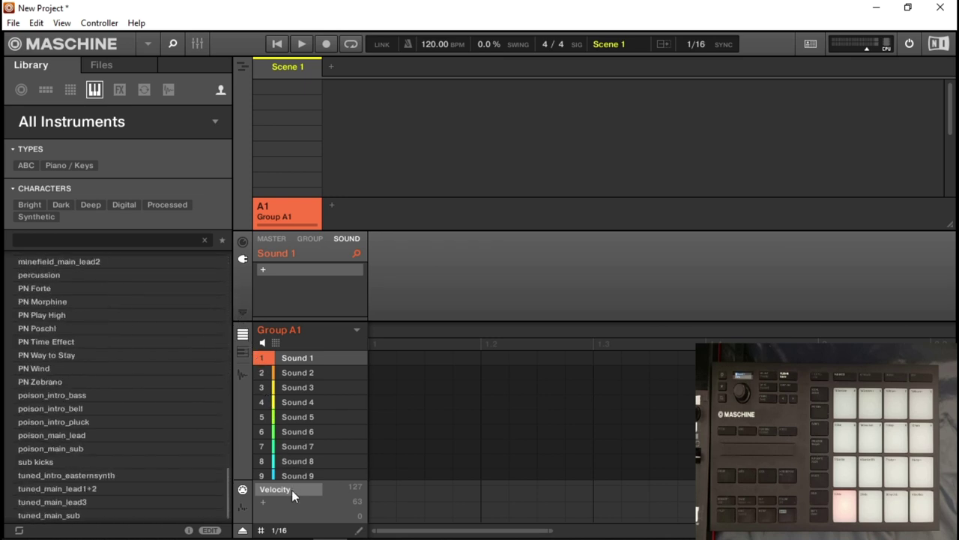
Browse the user content's Effects, Loops and One-shots categories, looking through the loop and one-shot lists.
click(119, 90)
click(144, 90)
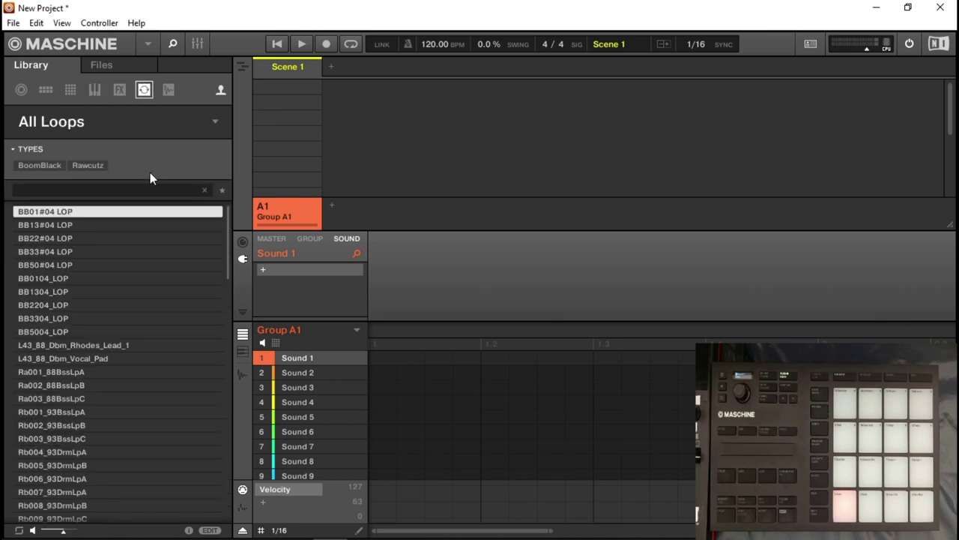
drag(228, 221, 257, 389)
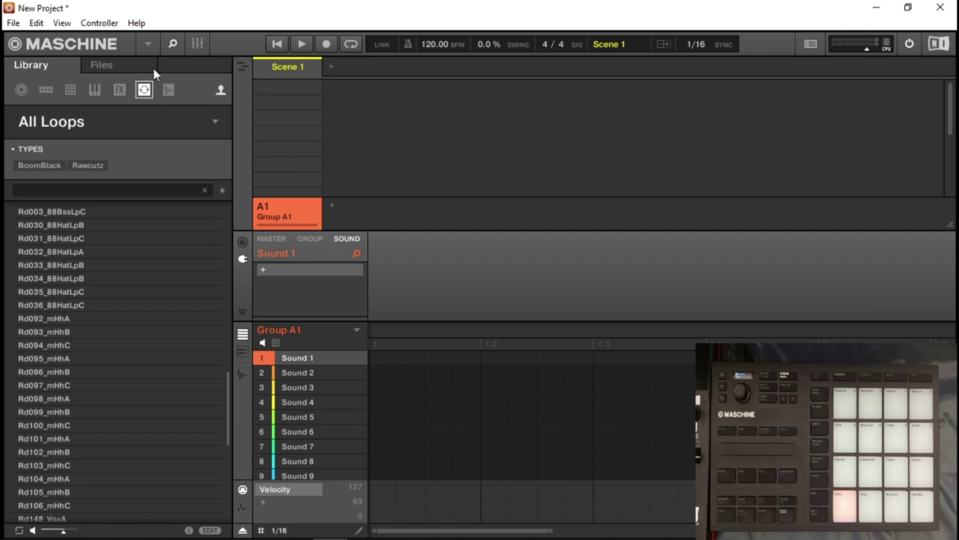
click(169, 91)
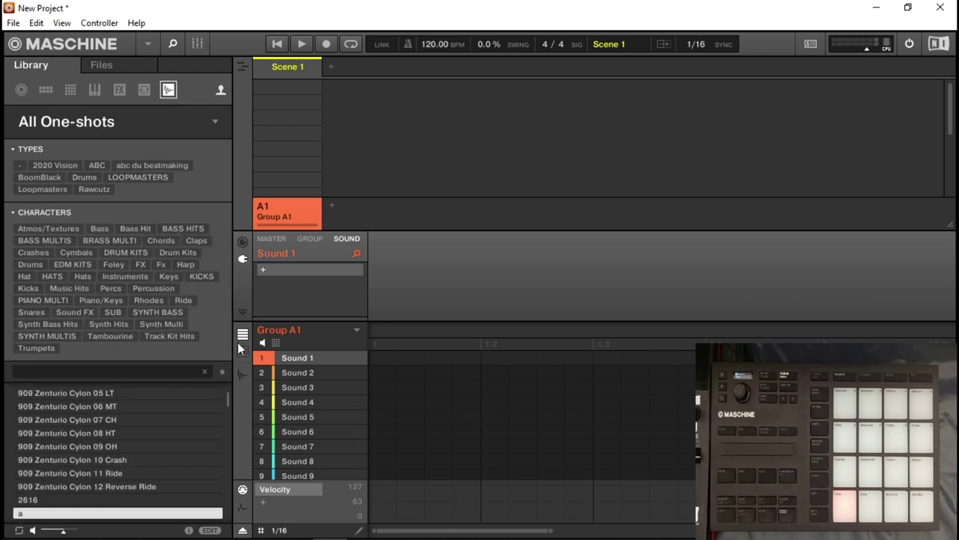
drag(230, 396, 249, 468)
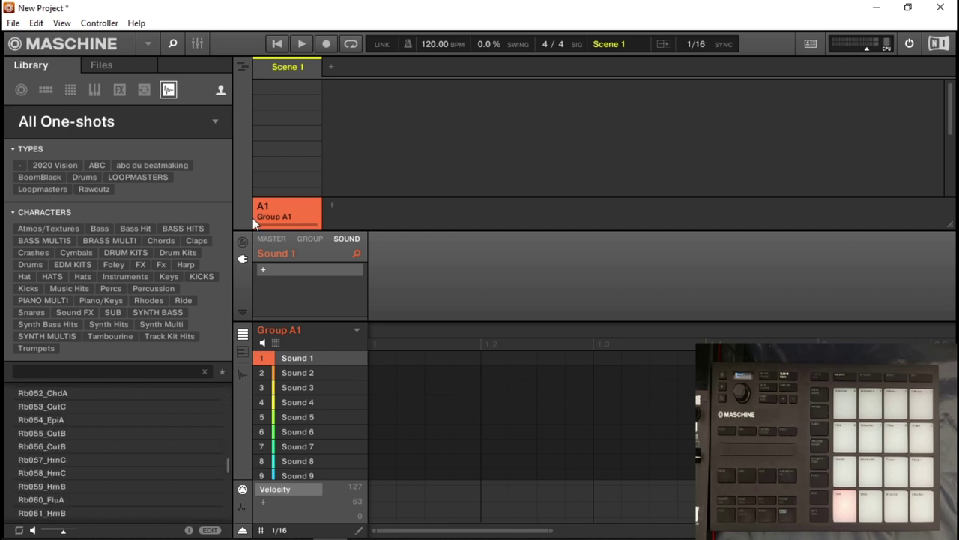
Toggle the library's user content filter off and on, and return to the file browser.
click(220, 90)
click(217, 90)
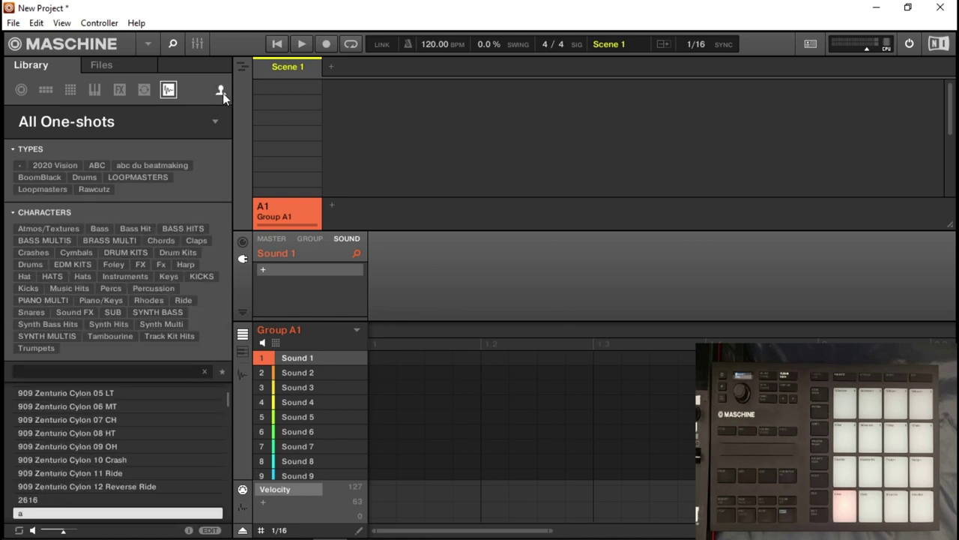
click(102, 65)
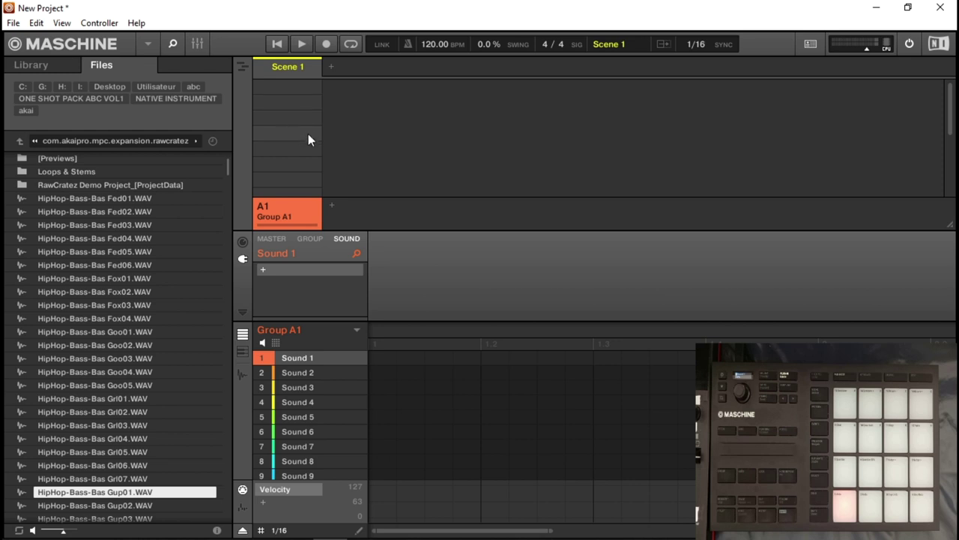
View Scene 1's pattern slots, add a second scene and a second group, and switch between the two scenes.
scroll(600, 150, down, 3)
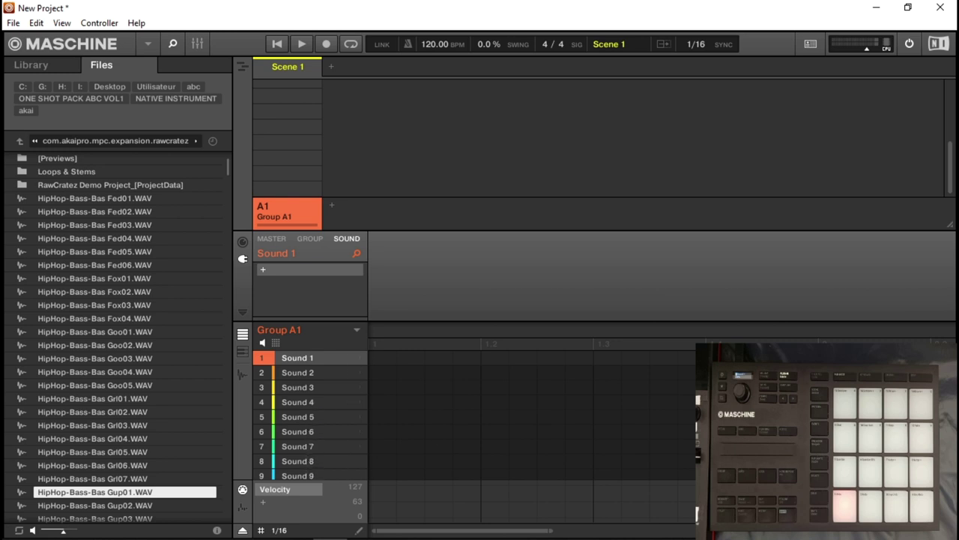
scroll(310, 412, down, 3)
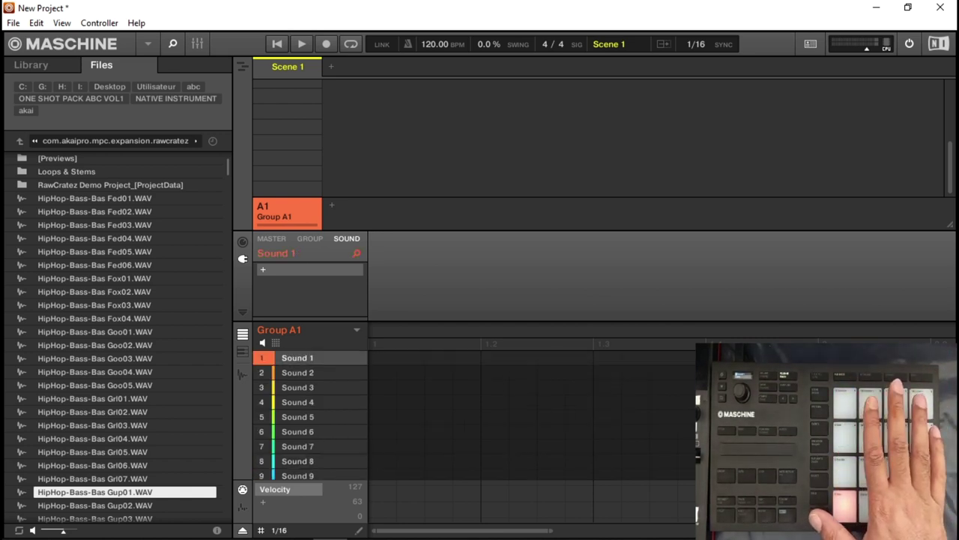
click(332, 67)
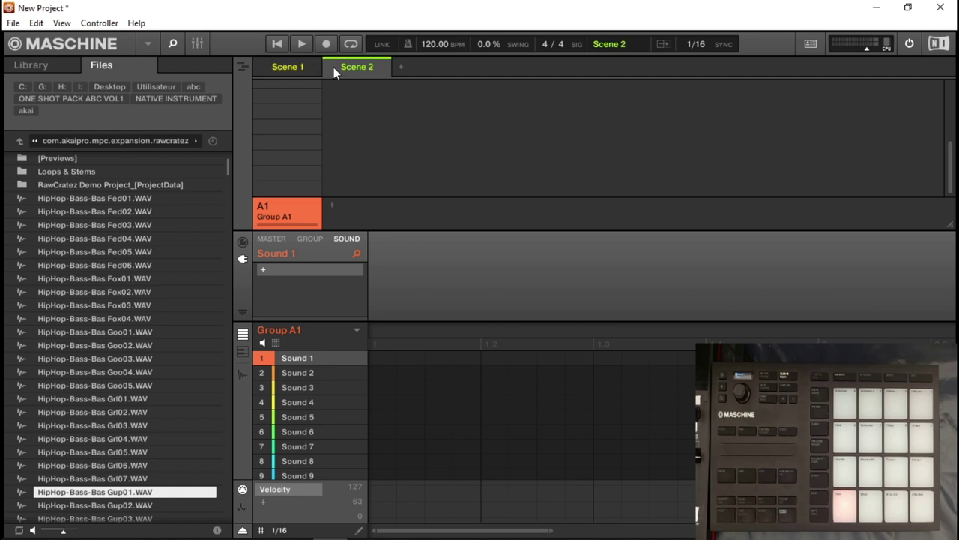
click(332, 209)
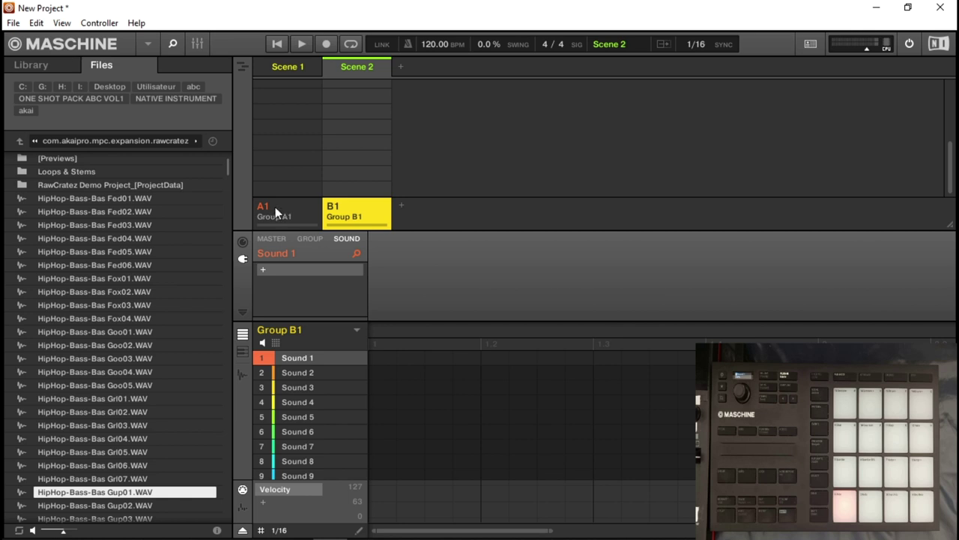
click(282, 67)
click(361, 67)
Filter the library's one-shots by the Drums type, preview samples, and load the third "a" sample onto Sound 1 of Group B1.
click(33, 65)
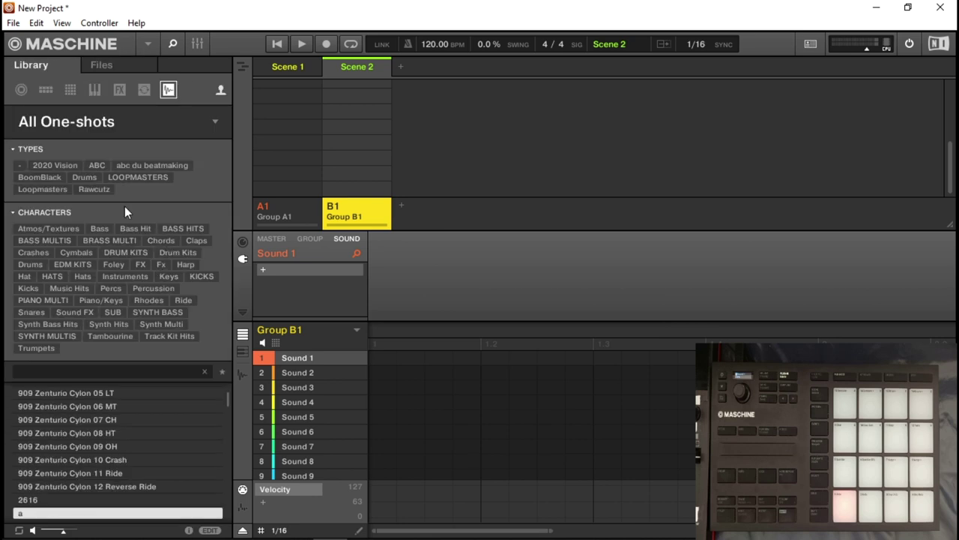
click(93, 175)
click(110, 269)
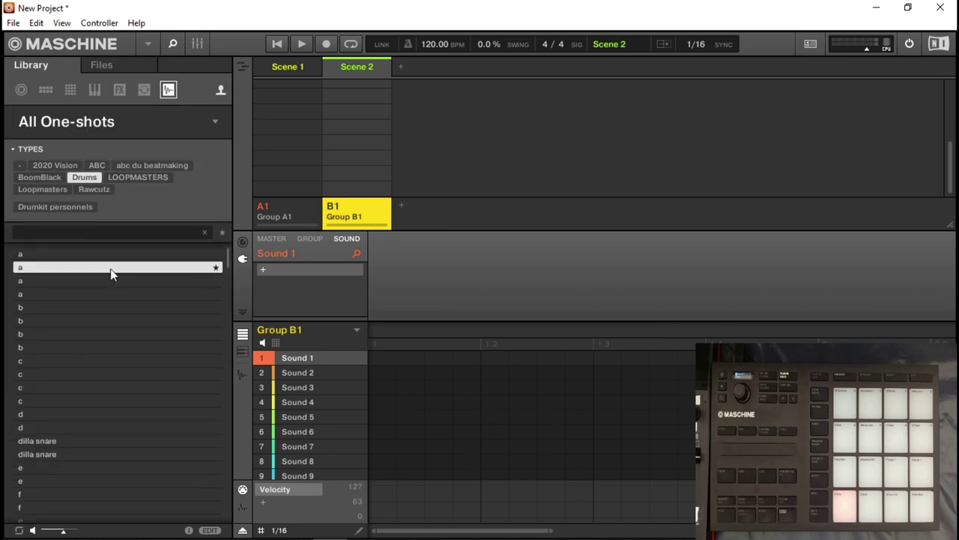
click(111, 280)
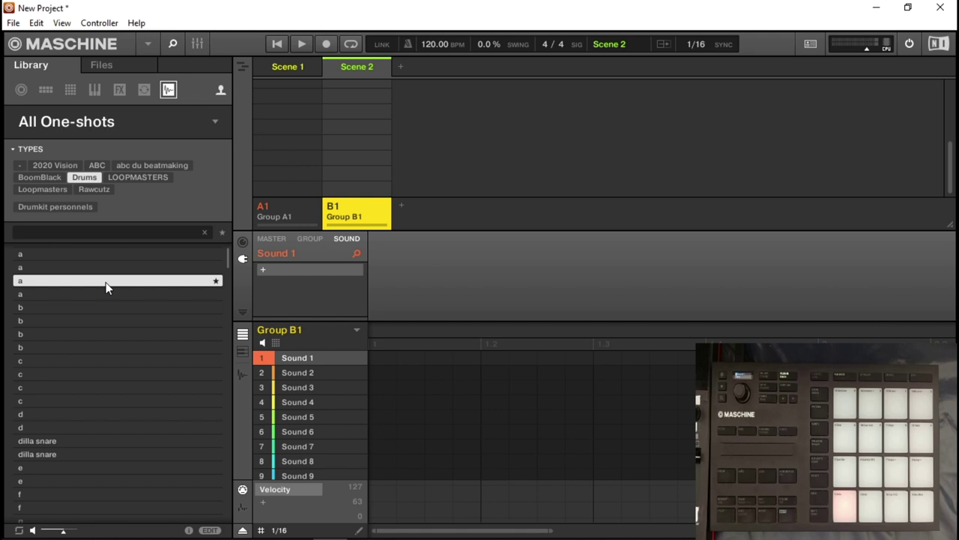
drag(106, 287, 285, 357)
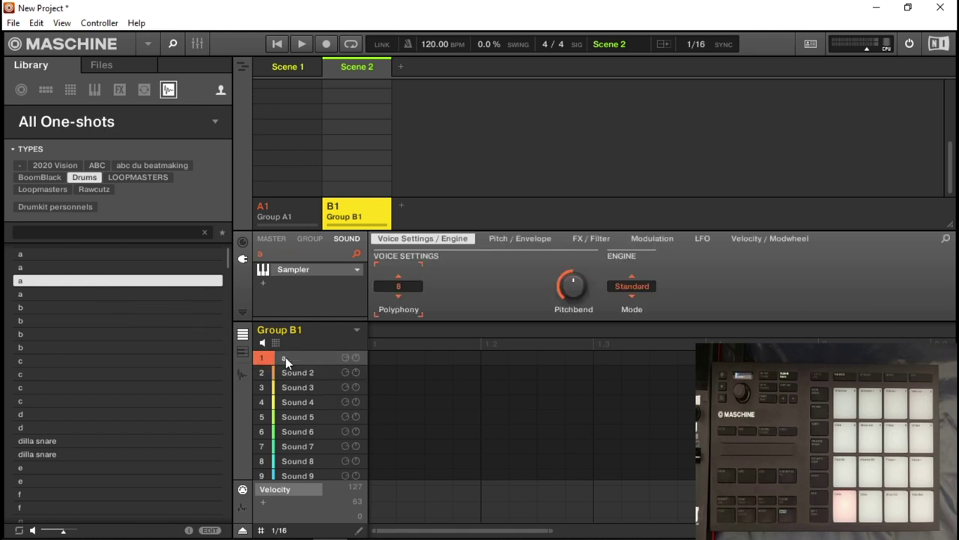
double_click(286, 357)
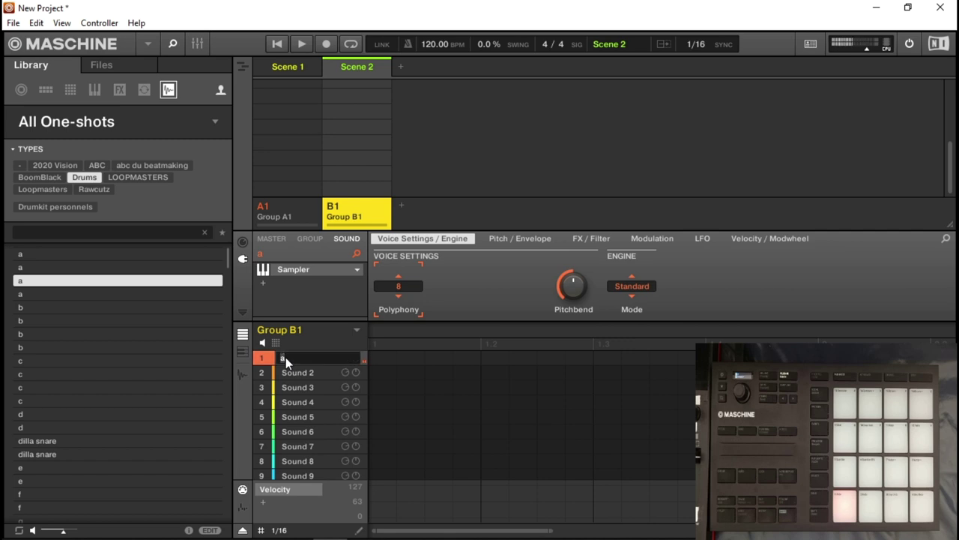
click(261, 358)
click(260, 359)
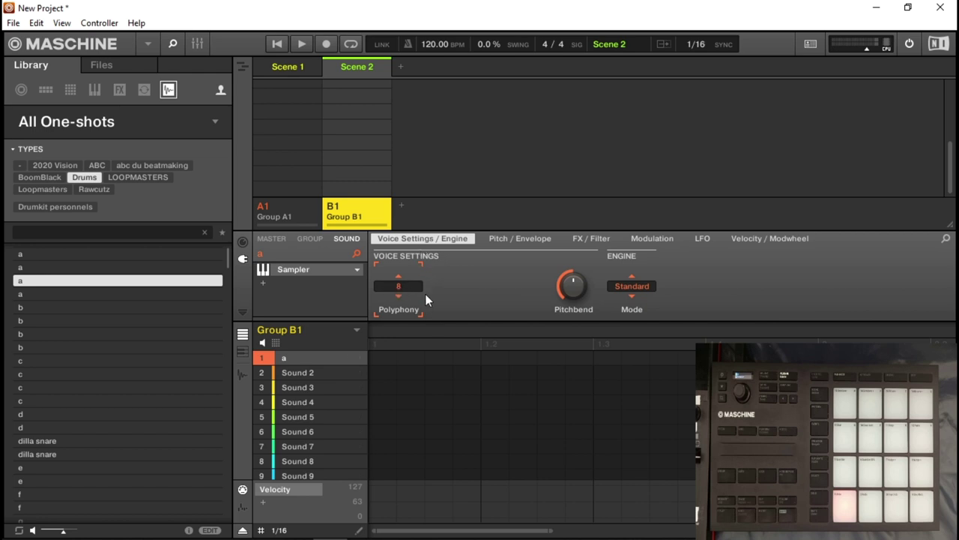
Review the sampler's voice settings and engine mode options, and show its Pitch / Envelope page.
mouse_move(576, 300)
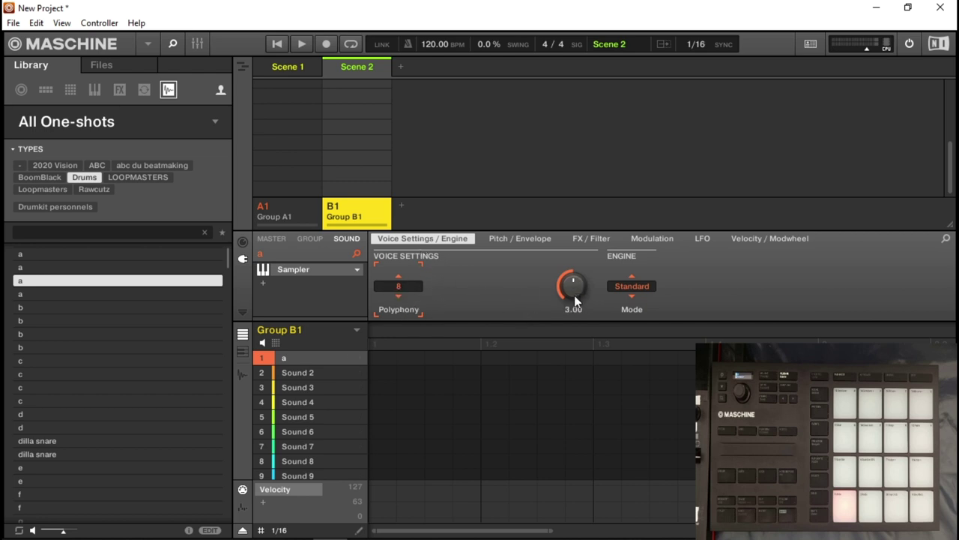
click(636, 285)
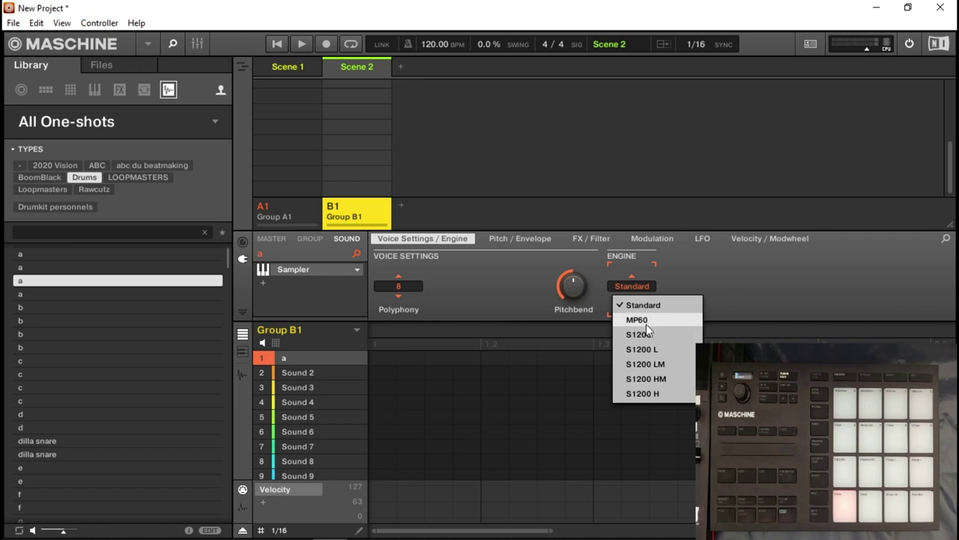
click(527, 235)
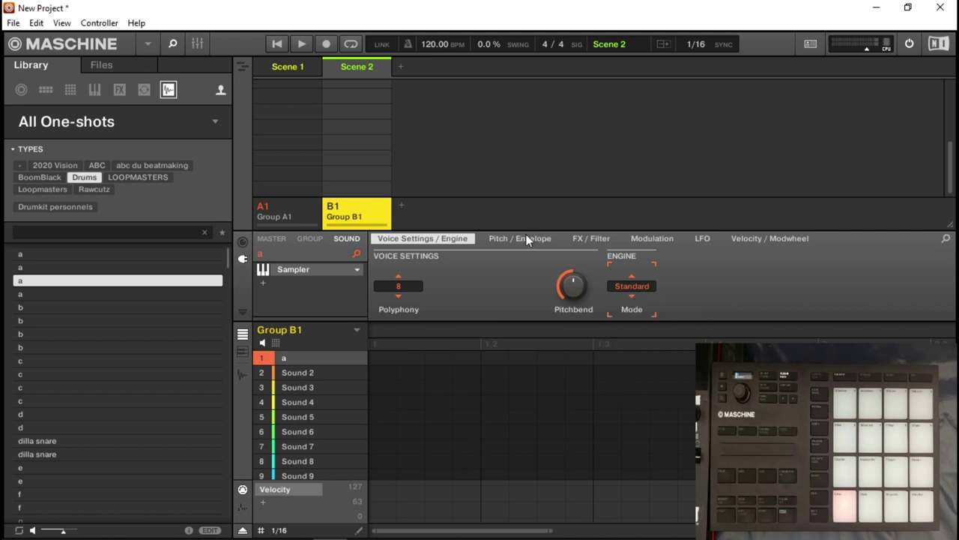
click(523, 238)
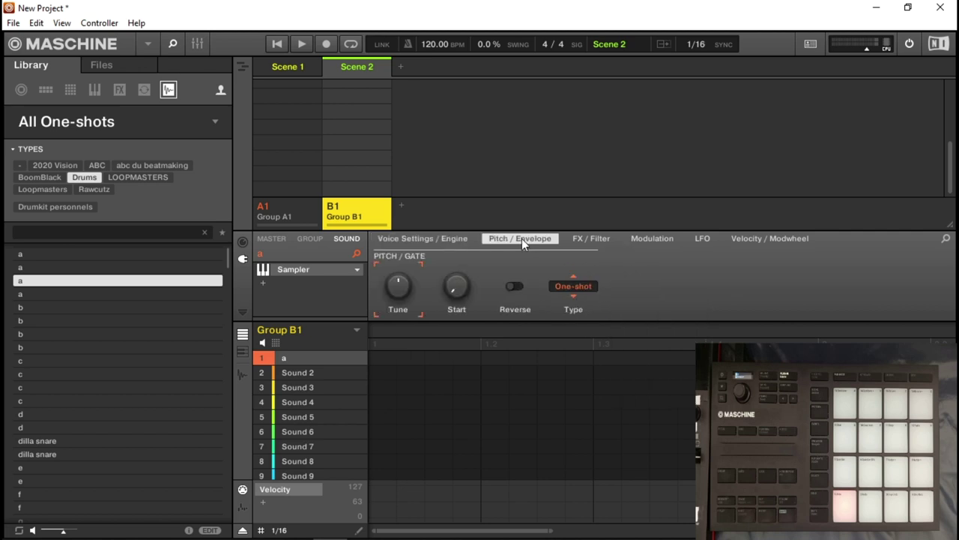
On the sampler's FX / Filter page, try the LP2 filter, switch to EQ, and adjust the EQ's frequency, width and gain.
click(594, 242)
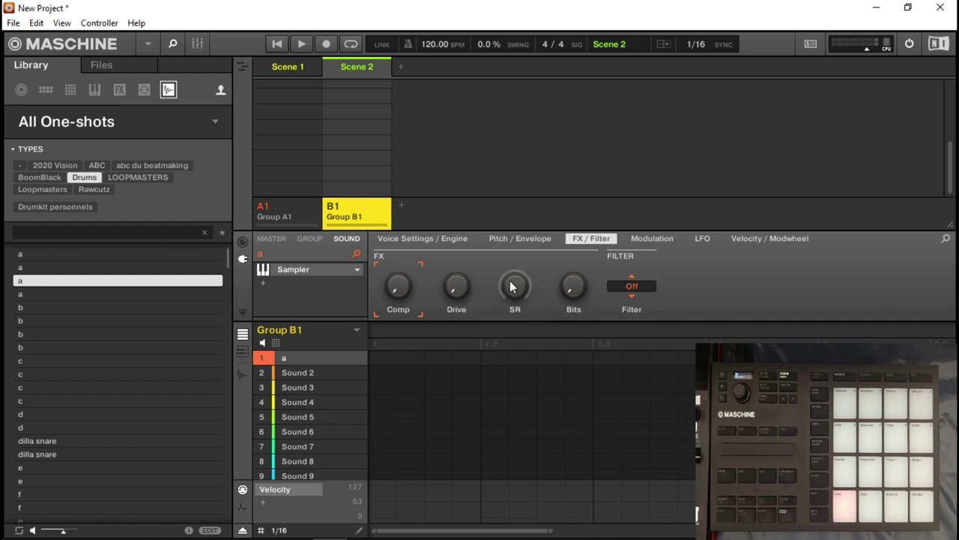
click(637, 288)
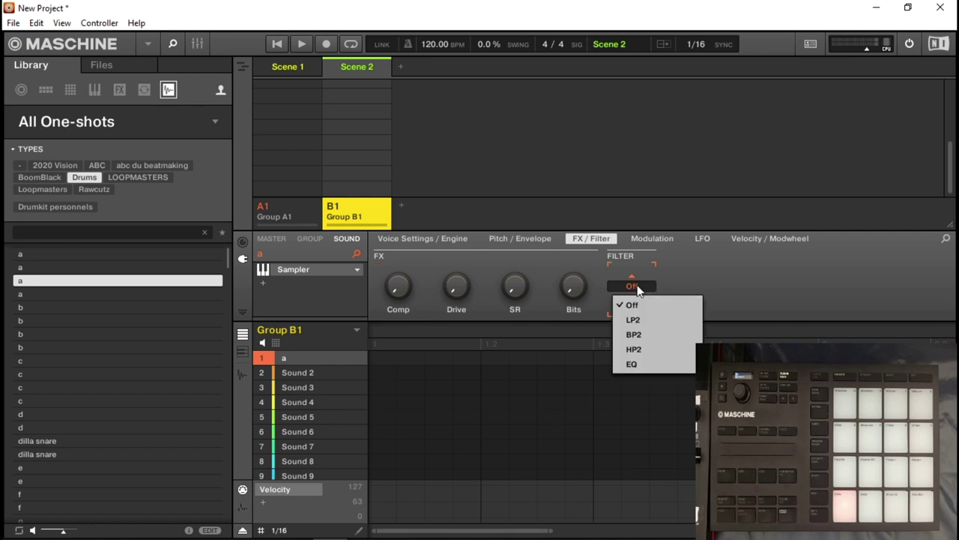
click(631, 317)
click(632, 288)
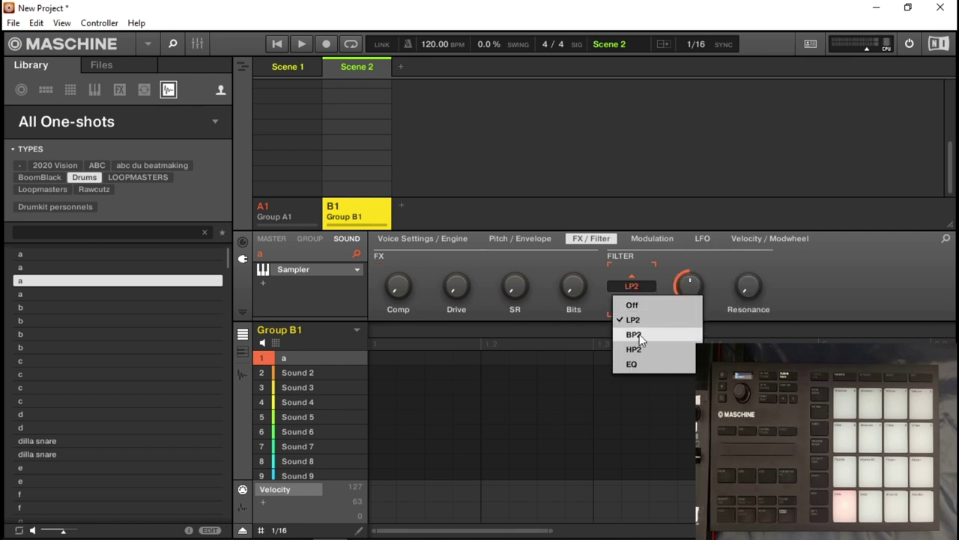
click(638, 364)
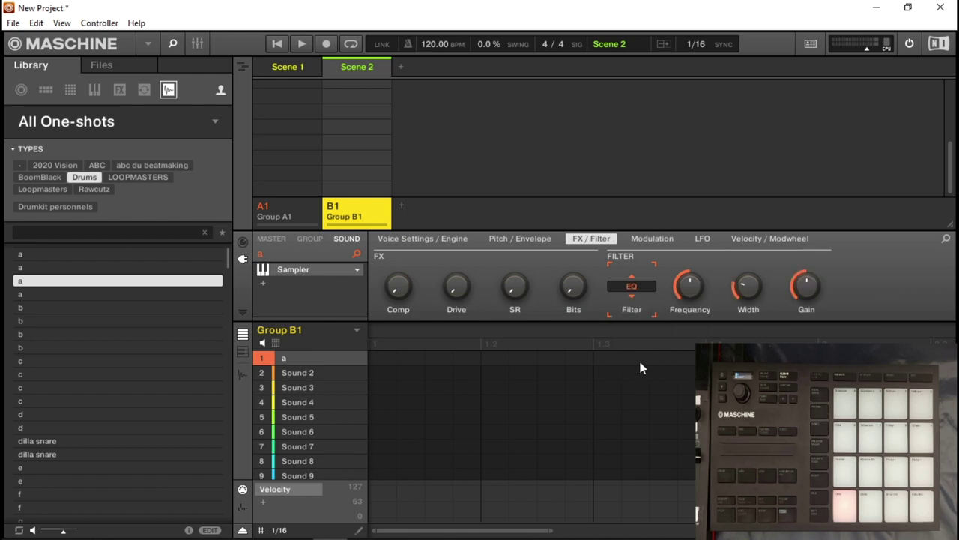
mouse_move(701, 291)
mouse_move(745, 295)
mouse_down()
mouse_move(745, 275)
mouse_move(746, 295)
mouse_up()
mouse_move(806, 300)
mouse_down()
mouse_move(806, 286)
mouse_move(806, 307)
mouse_up()
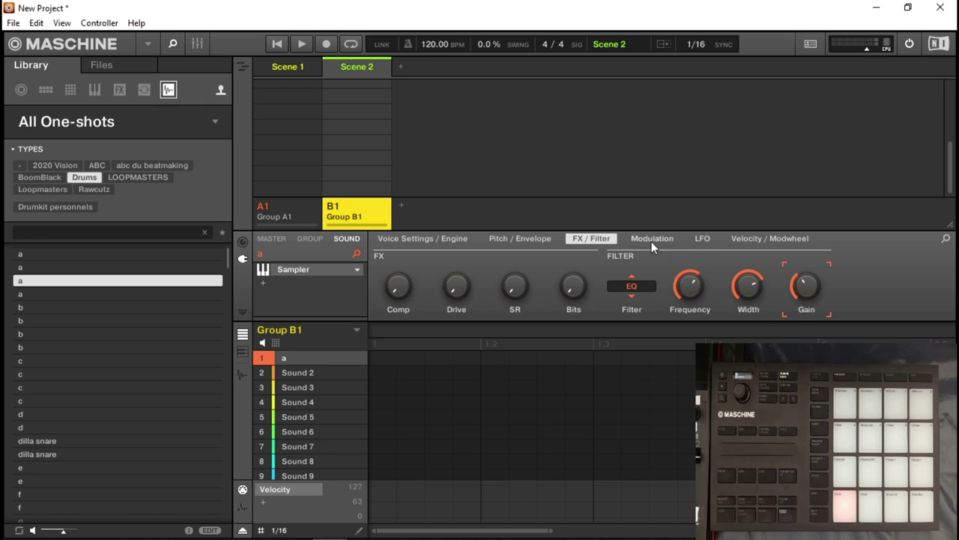
Review the sampler's Modulation, LFO and Velocity / Modwheel pages, and select the empty Sound 3 and Sound 4 slots.
click(652, 240)
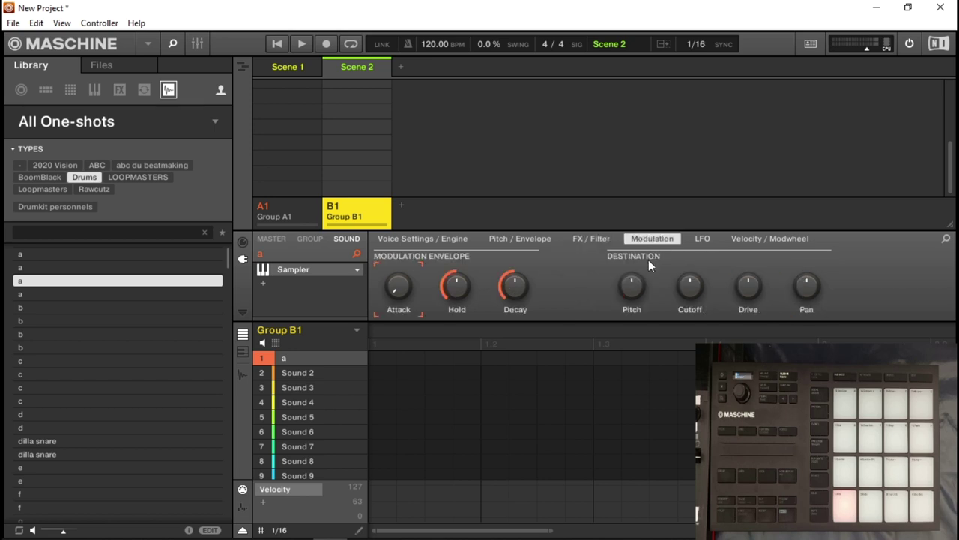
click(705, 239)
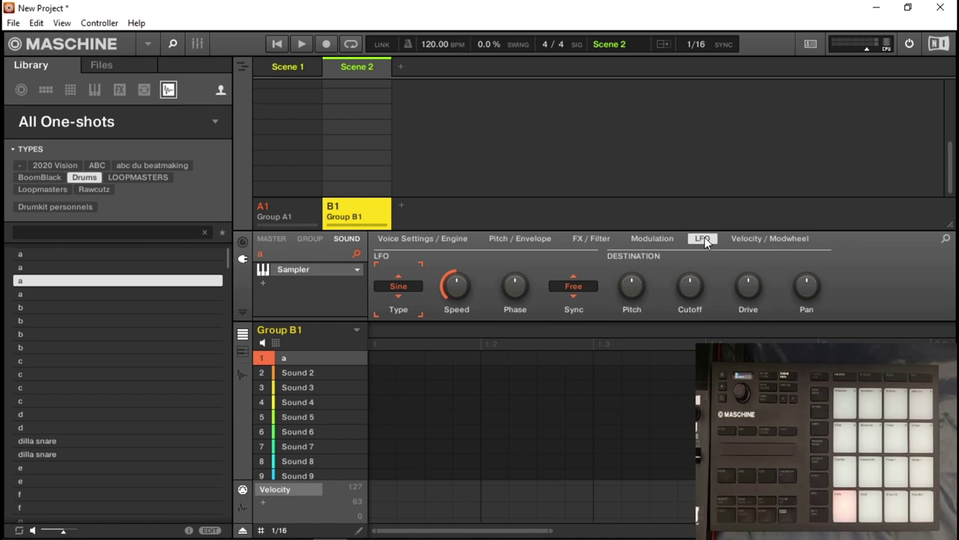
click(765, 240)
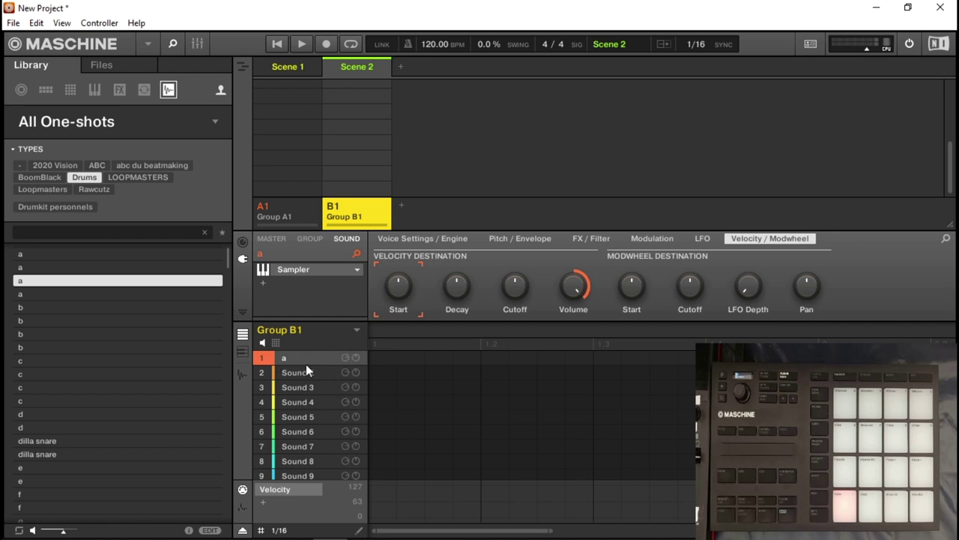
click(305, 384)
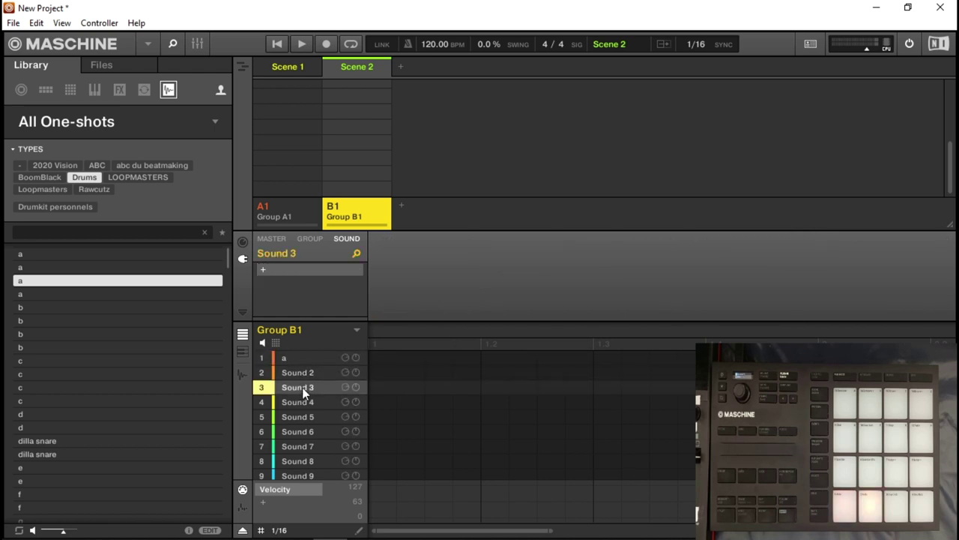
click(301, 409)
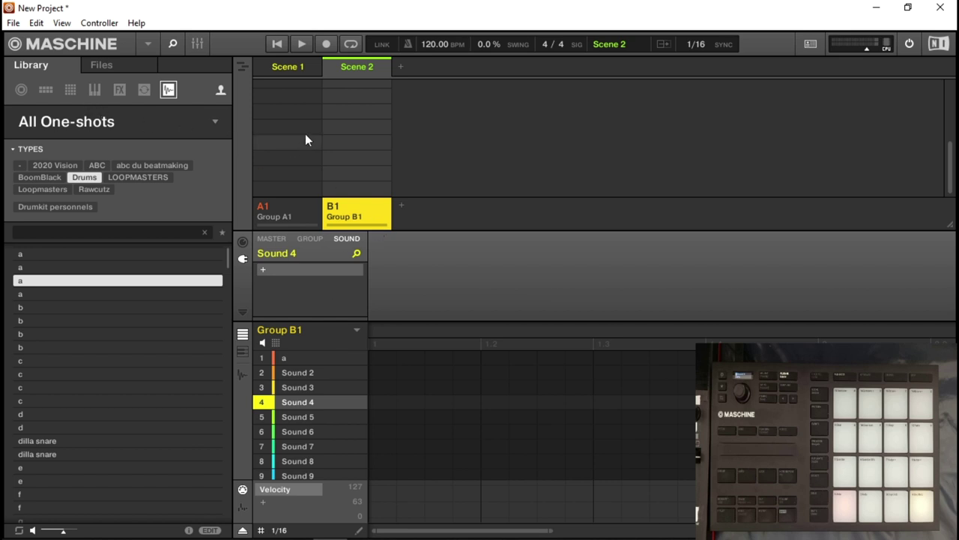
Delete Scene 2 and Group B1, and mute and unmute Group A1.
right_click(364, 69)
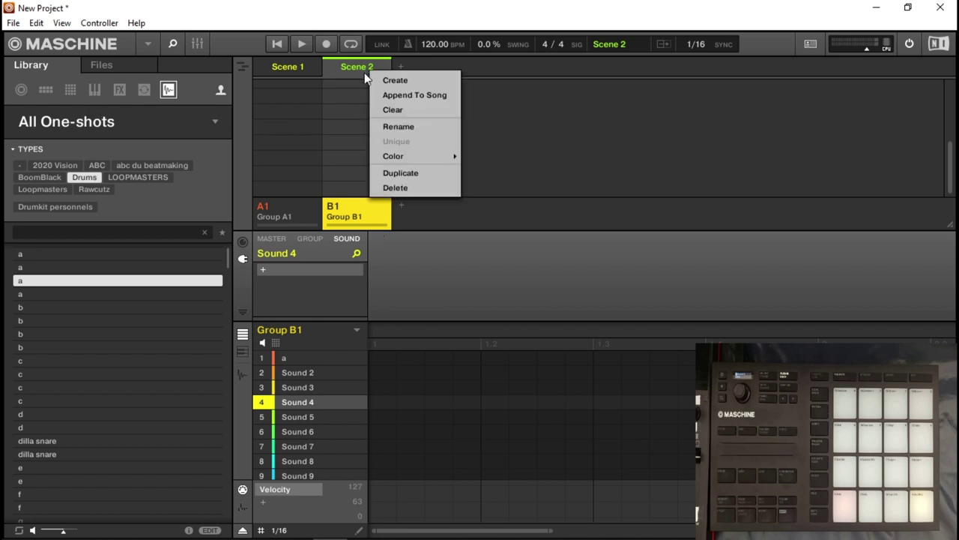
click(403, 187)
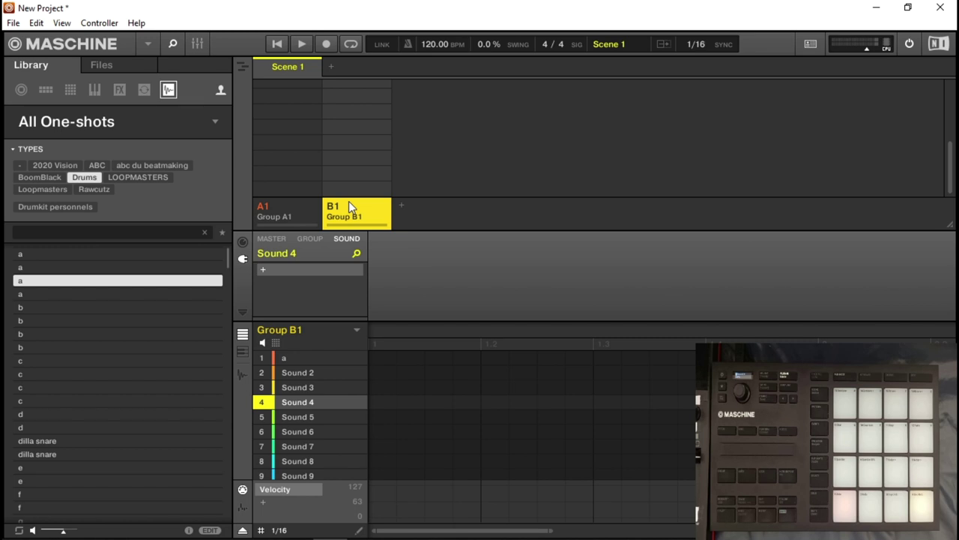
right_click(349, 202)
click(389, 395)
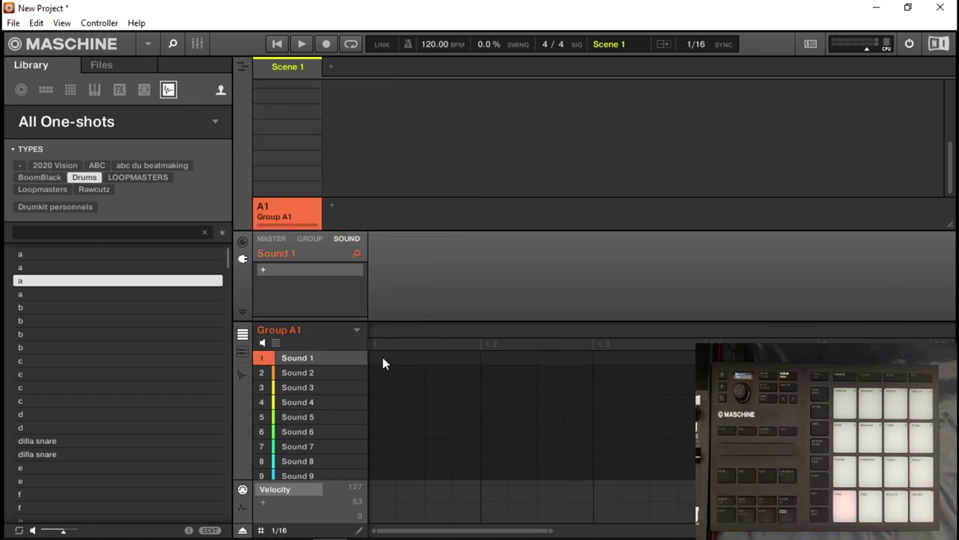
right_click(268, 212)
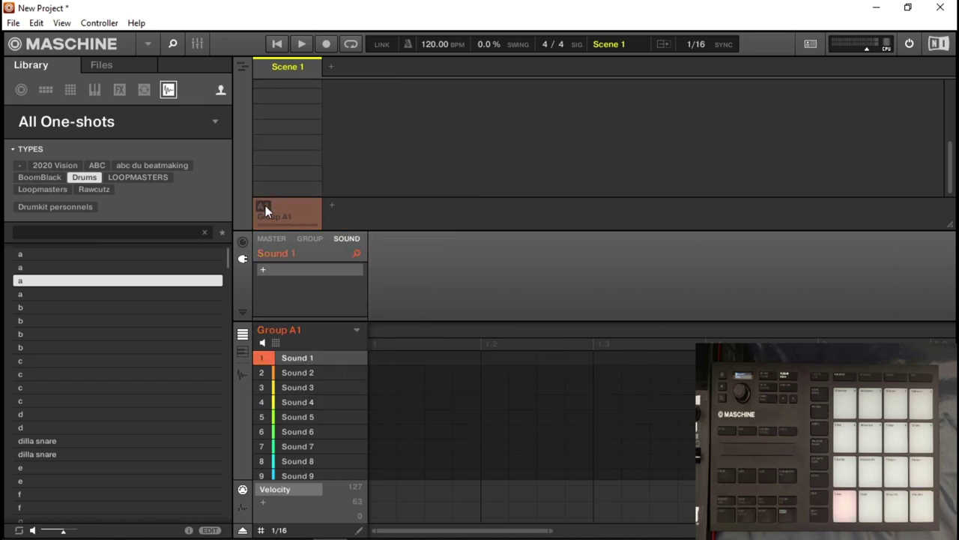
right_click(266, 206)
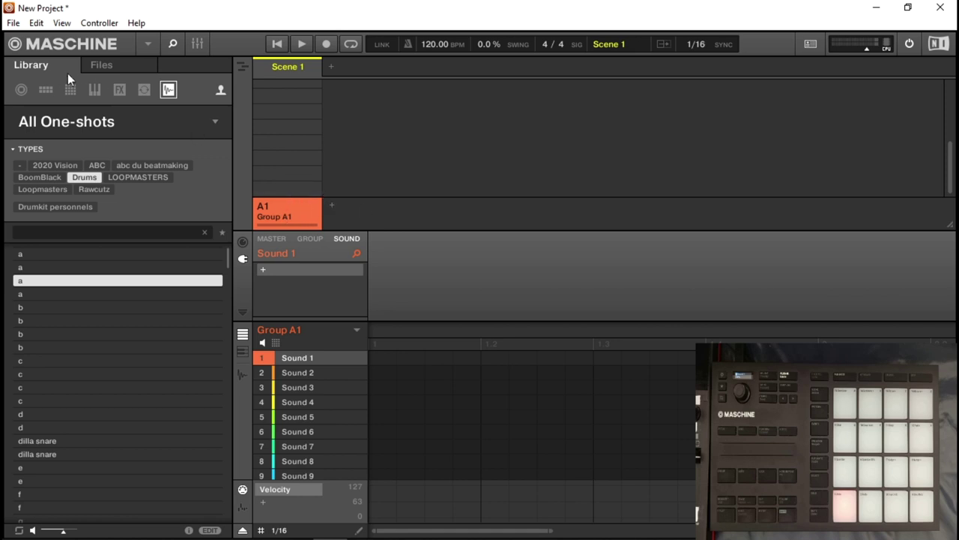
Browse the library's user groups and load the first abc drum1 kit into Group A1.
click(53, 89)
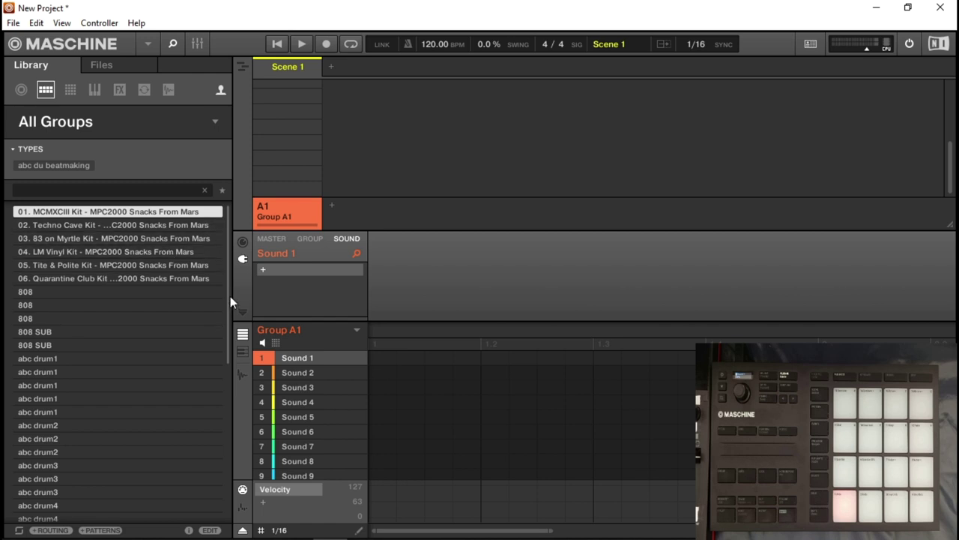
drag(230, 296, 230, 312)
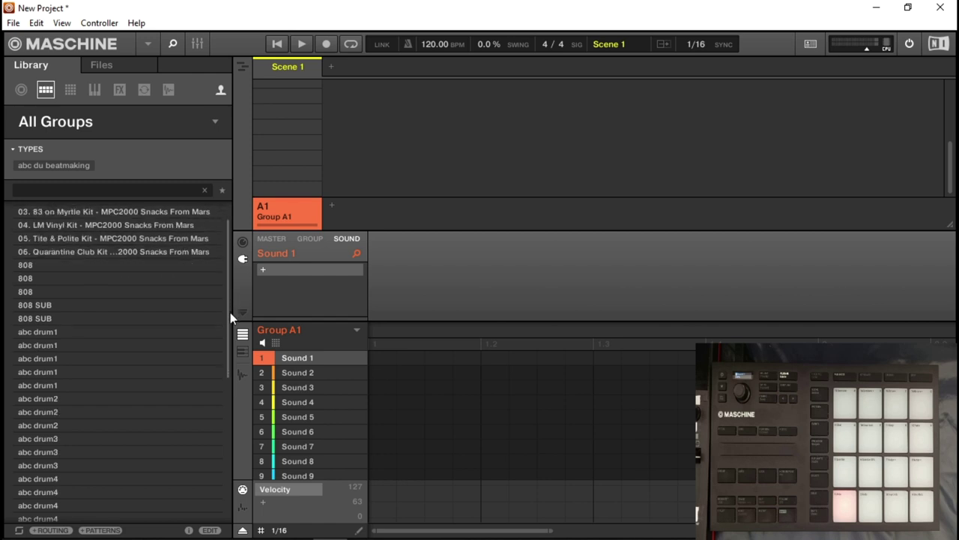
click(51, 335)
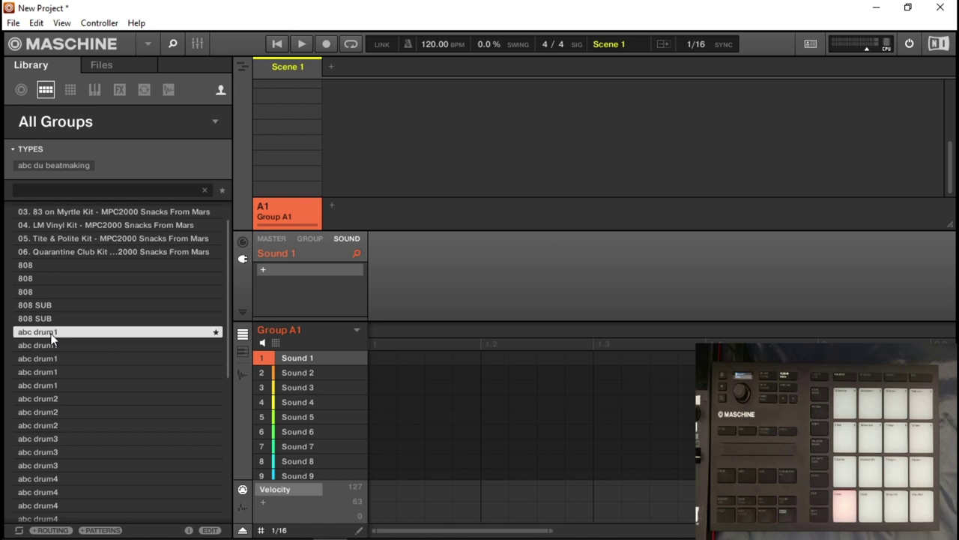
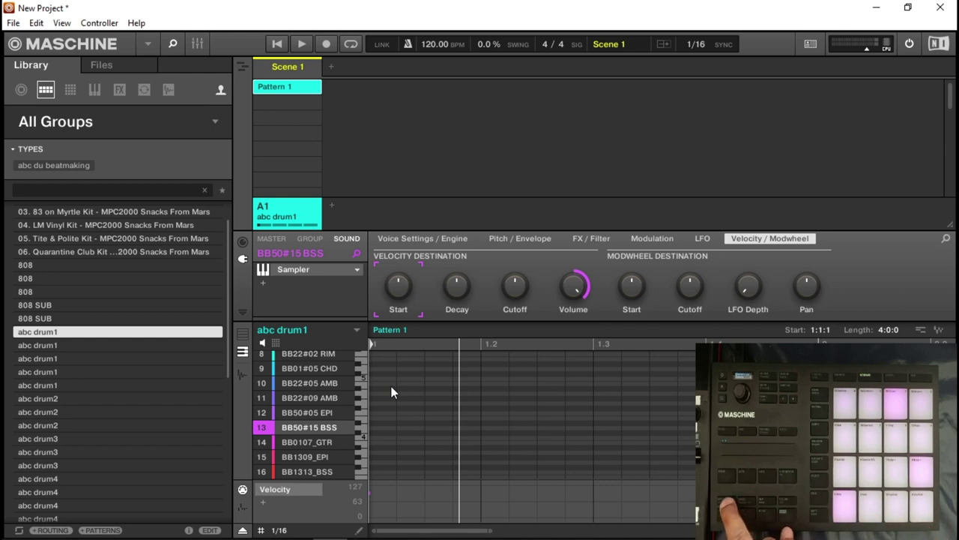
On the sampler's Pitch / Envelope page for BB01#05 CHD, set the envelope type to ADSR.
key(space)
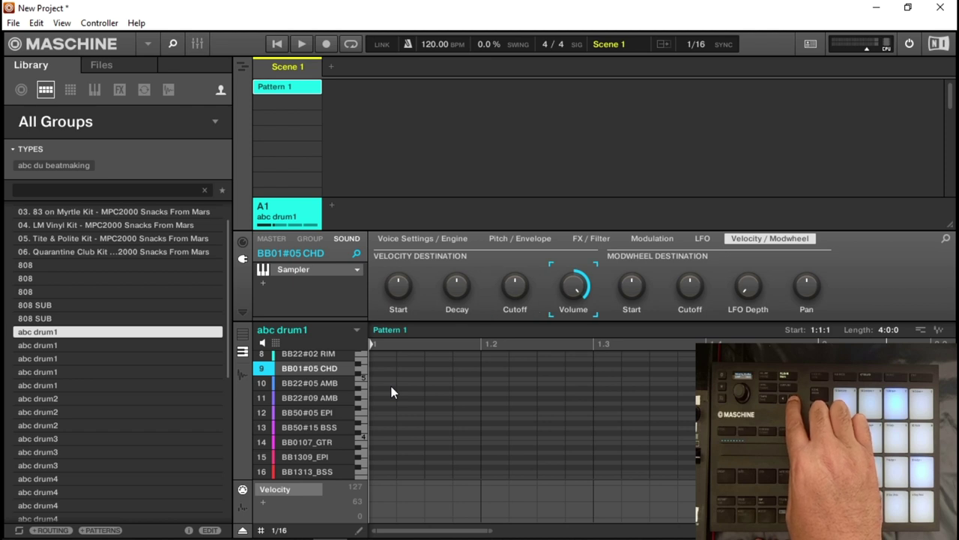
click(517, 238)
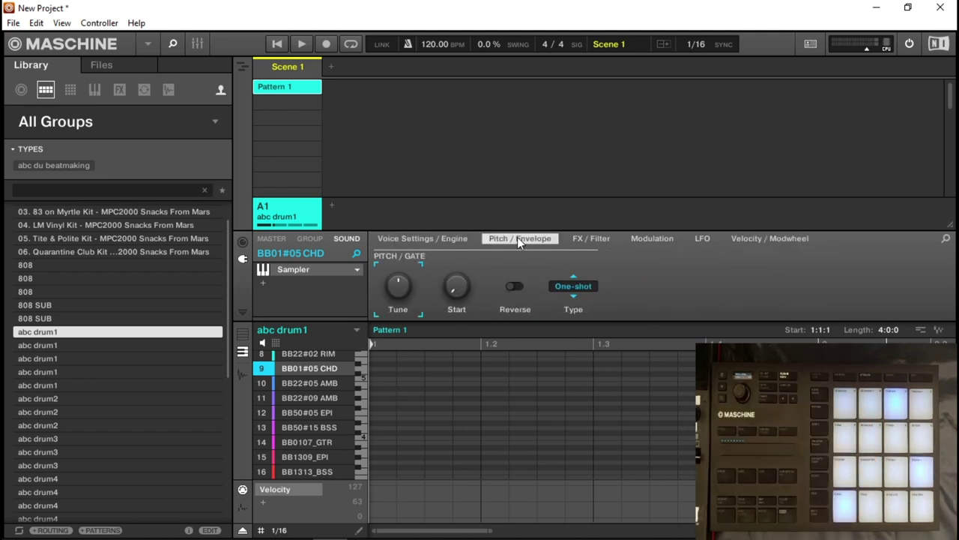
click(576, 287)
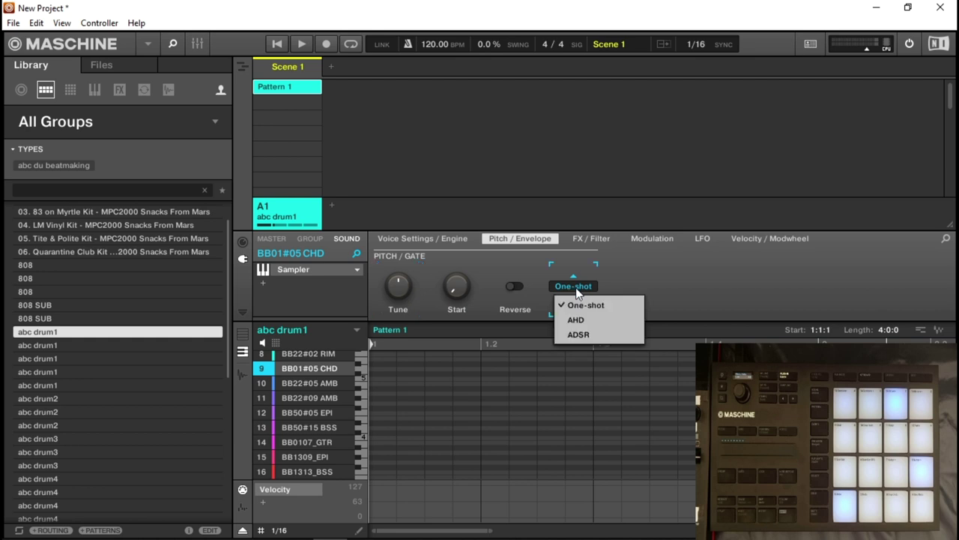
click(577, 335)
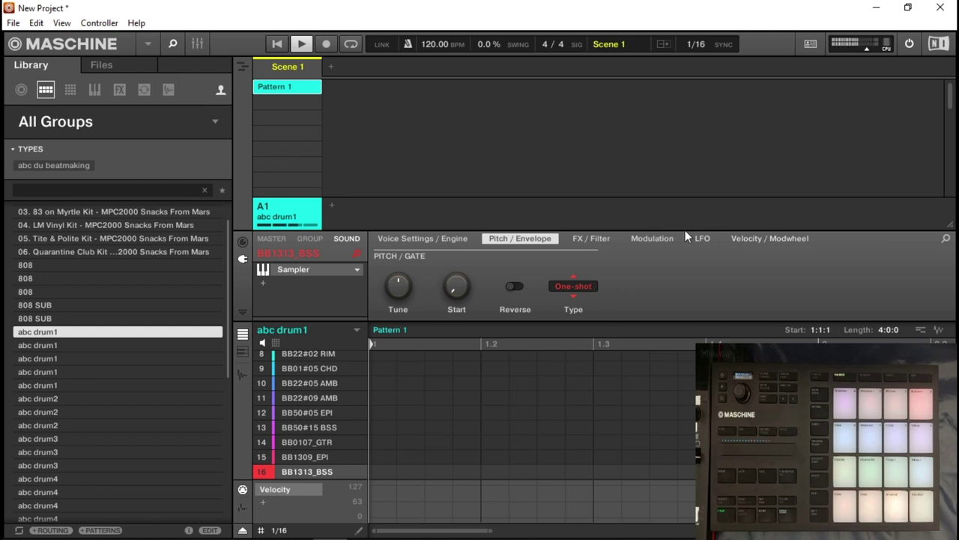
Examine the recorded notes and velocities of the hihat20 and KICK 3 sounds in Pattern 1.
scroll(480, 415, up, 4)
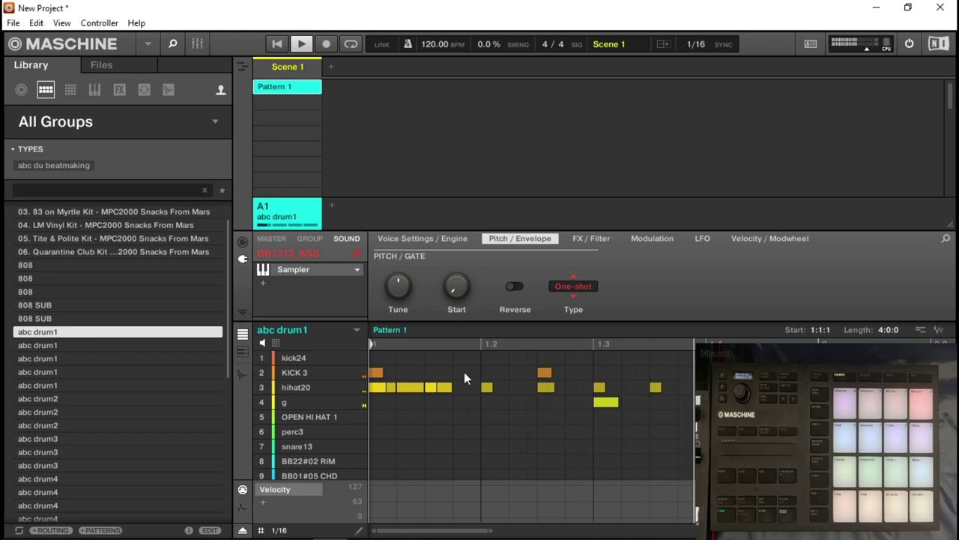
click(304, 387)
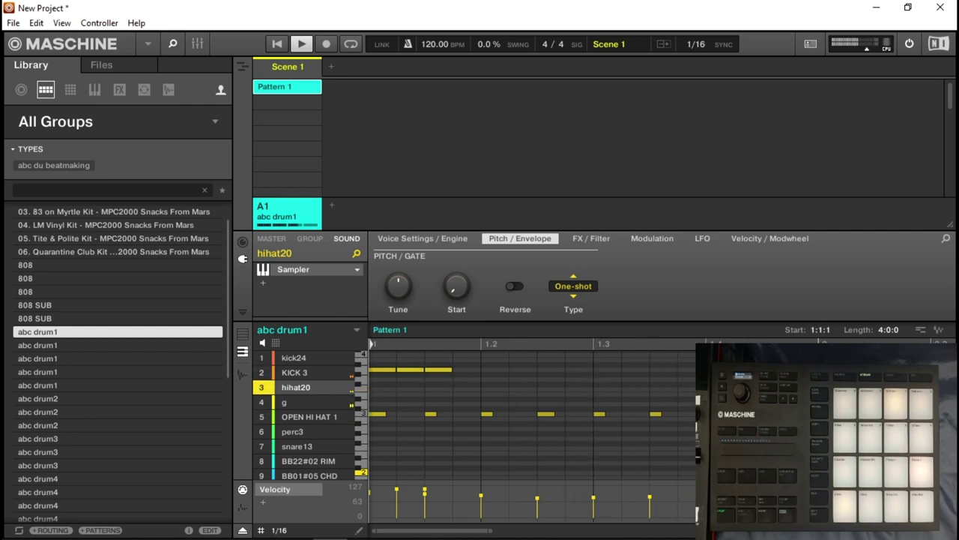
scroll(532, 412, down, 4)
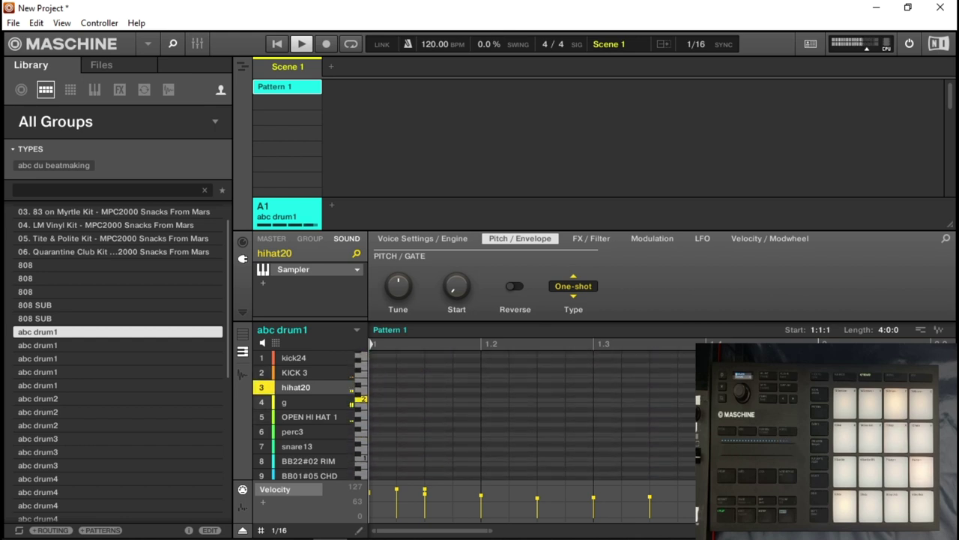
scroll(263, 398, up, 5)
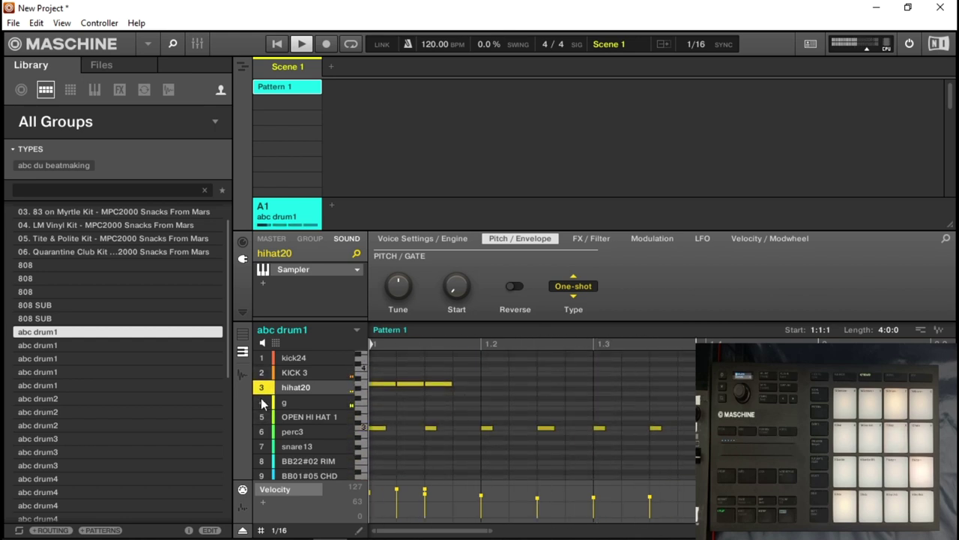
click(285, 372)
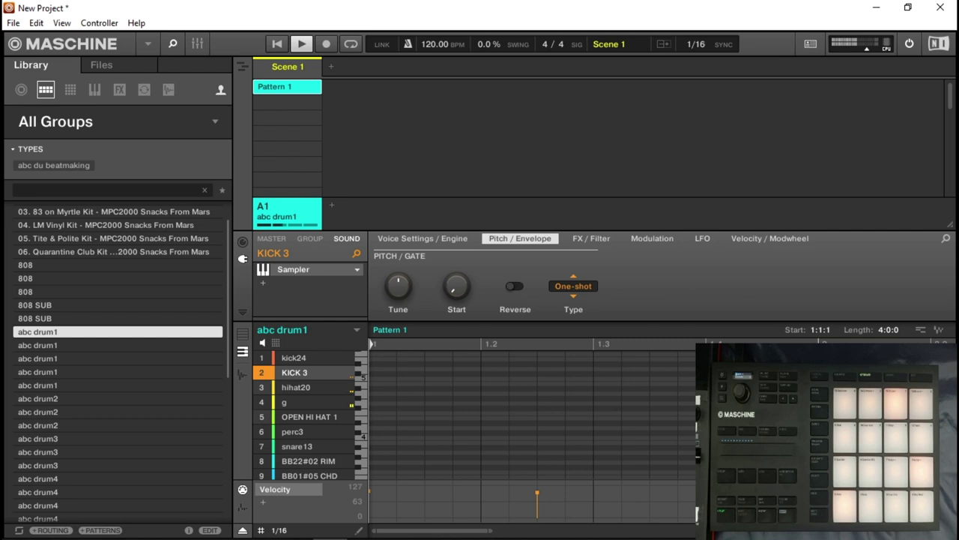
scroll(532, 412, down, 4)
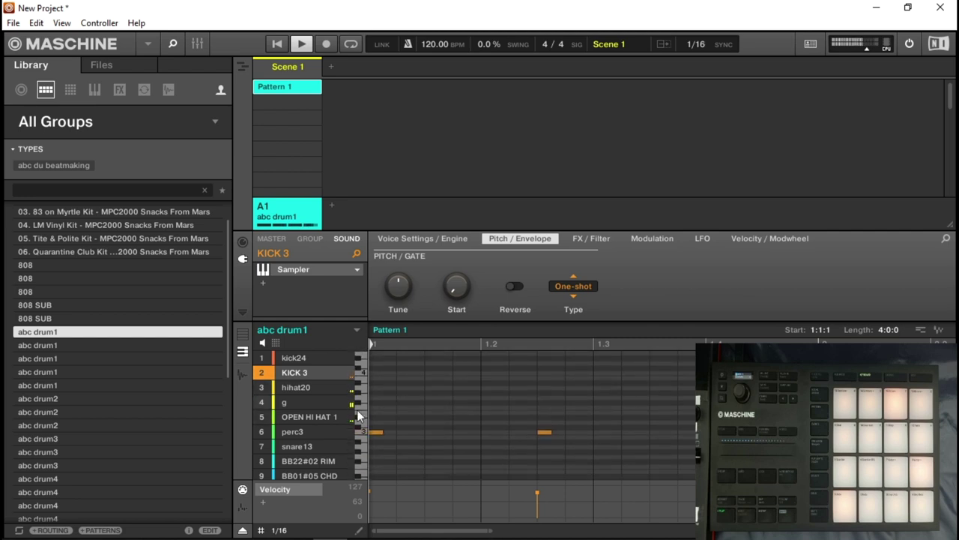
Add two notes to sound g just before its note at beat 1.3 and lower the velocities of the added notes.
click(314, 401)
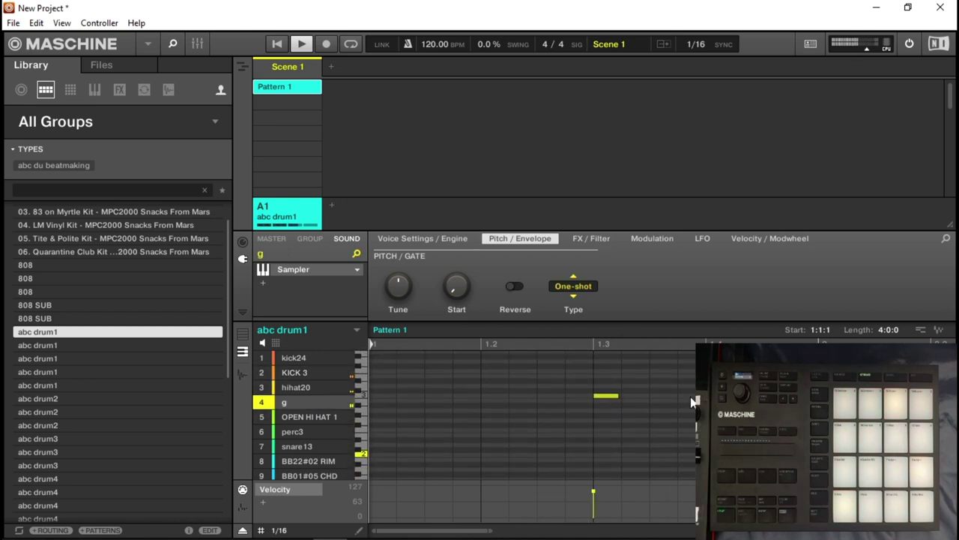
click(576, 396)
click(551, 396)
mouse_move(570, 506)
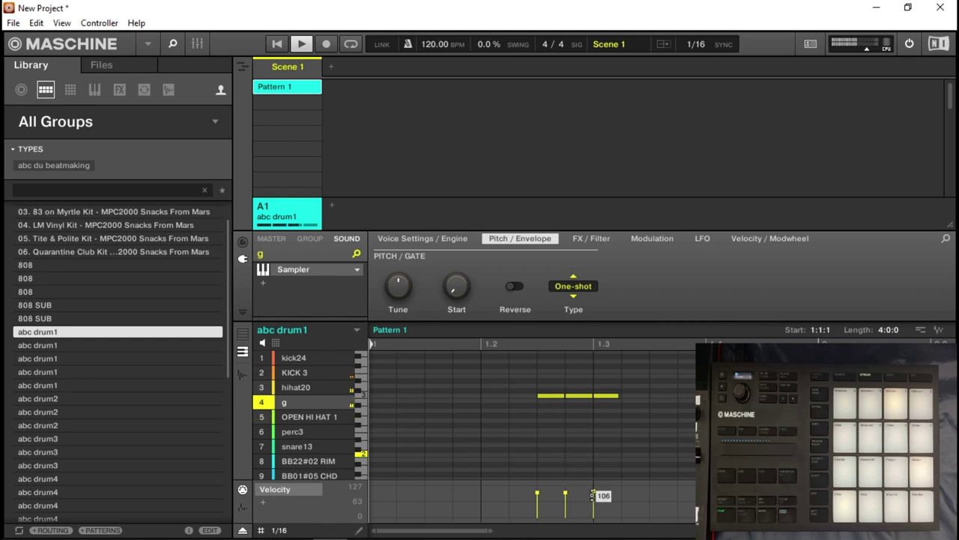
drag(537, 492, 571, 506)
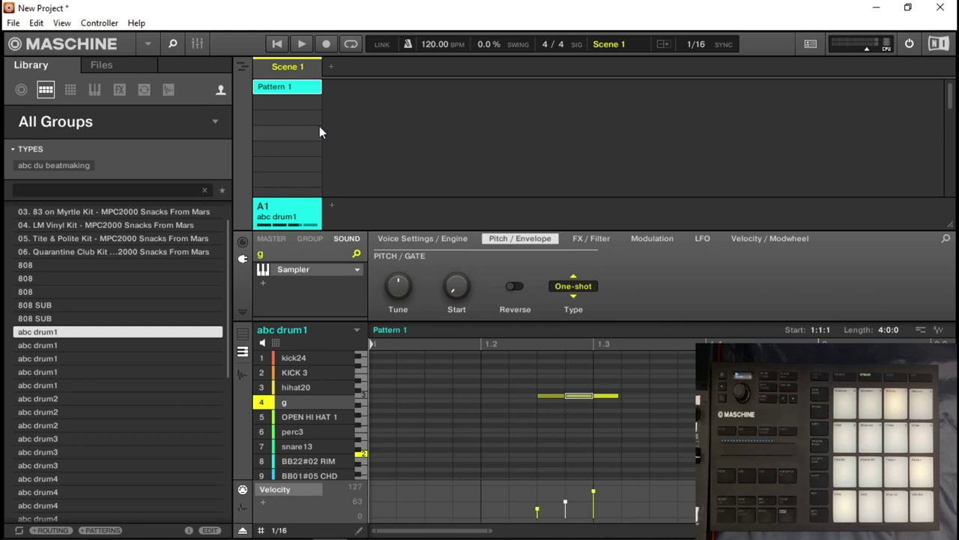
Open the most recent project, soulfull.mxprj, discarding the changes to the current project.
click(14, 23)
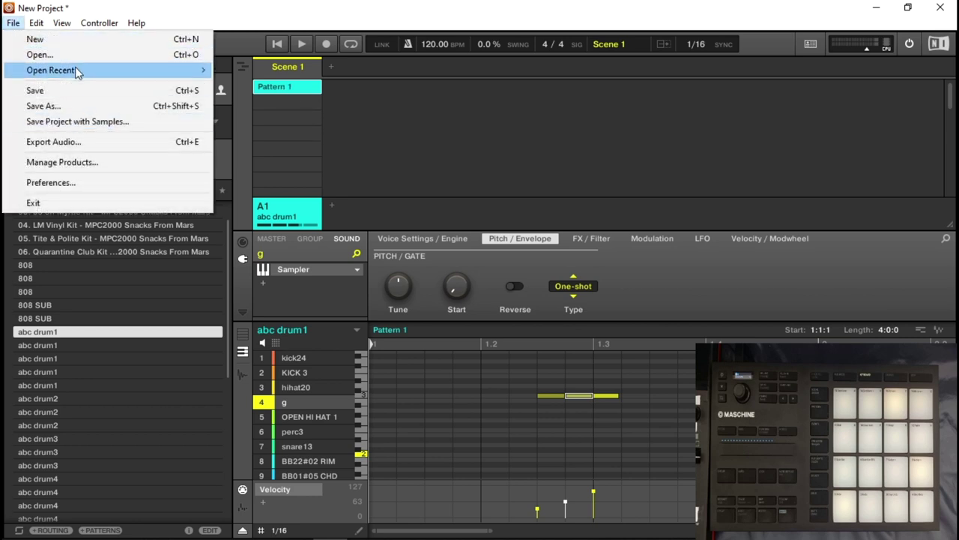
mouse_move(77, 73)
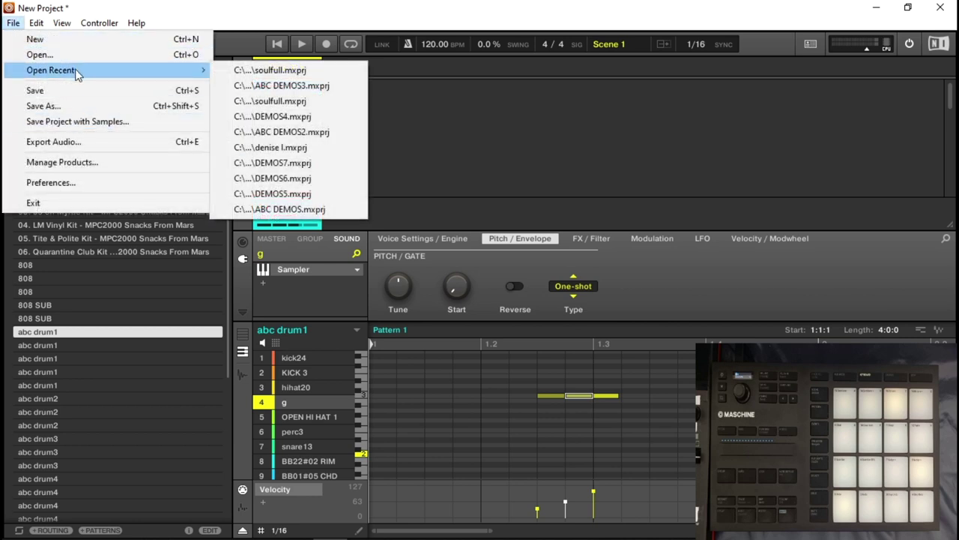
click(268, 70)
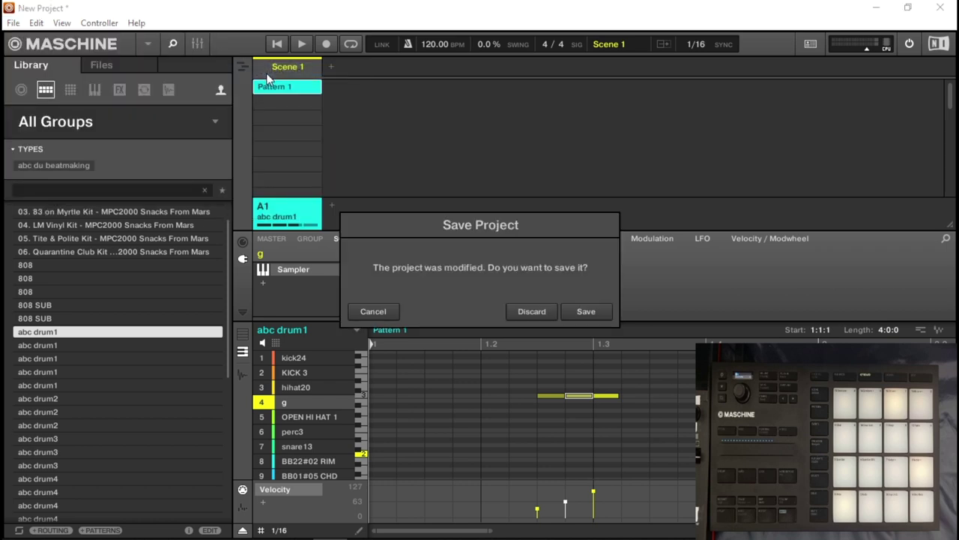
click(532, 312)
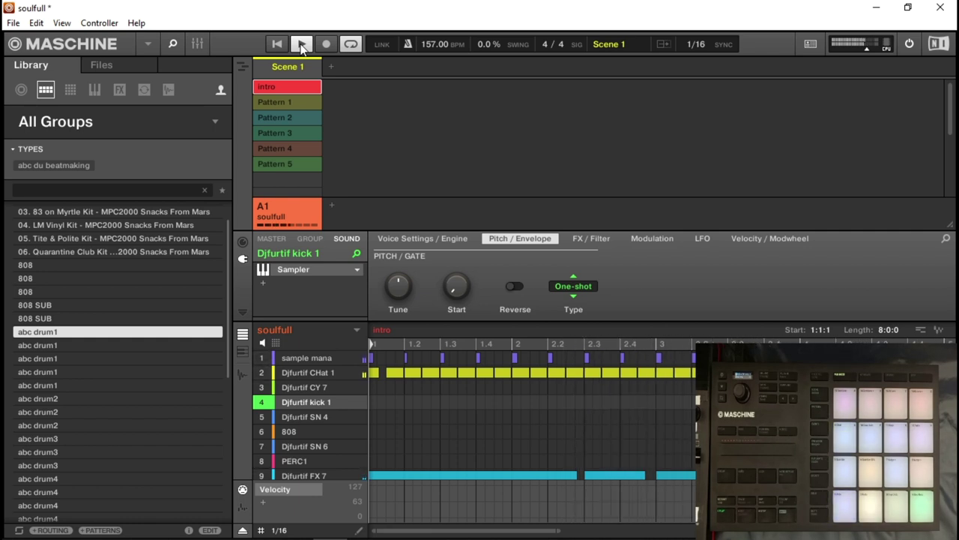
Play back the soulfull project's patterns and stop playback.
click(300, 44)
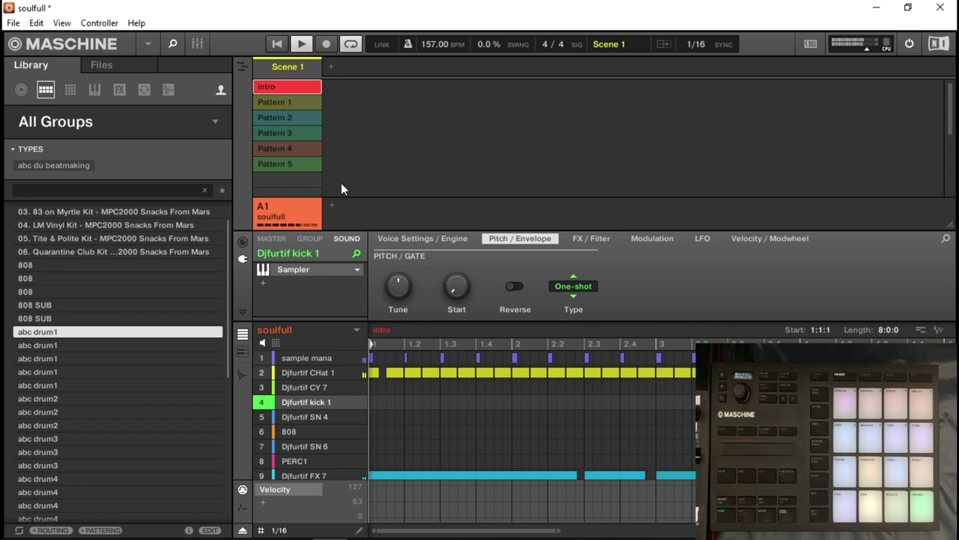
drag(559, 533, 825, 533)
key(space)
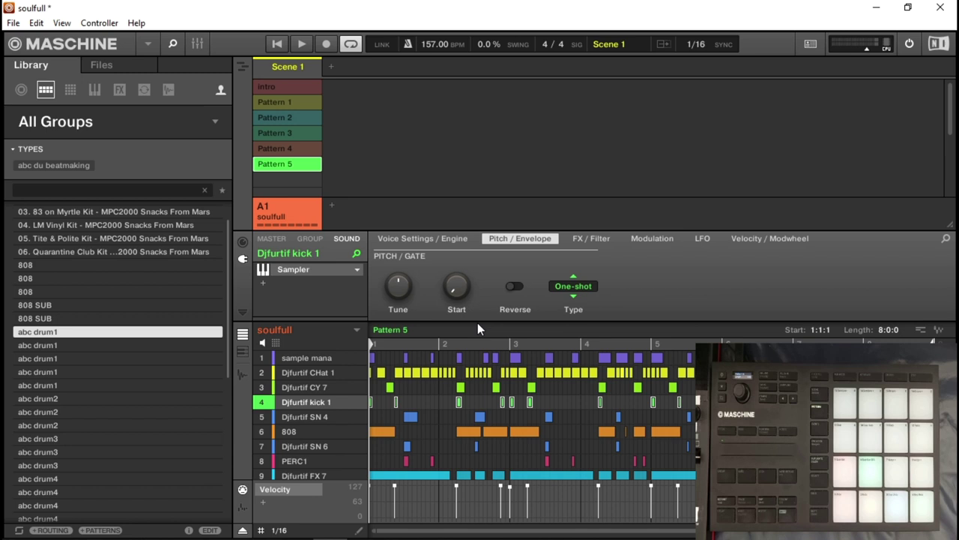
Open the sample mana sound in the sample editor and inspect its slices' play ranges on the Edit page.
click(305, 358)
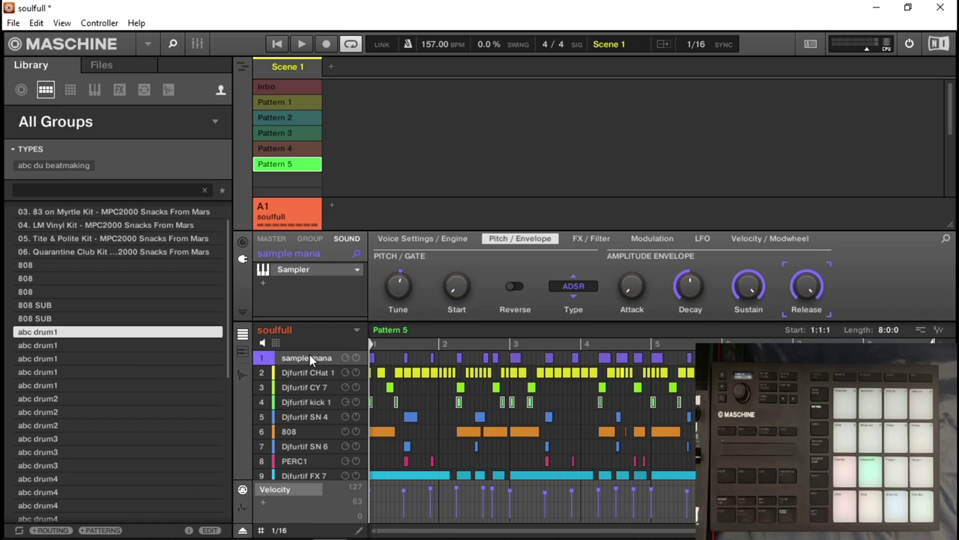
click(242, 375)
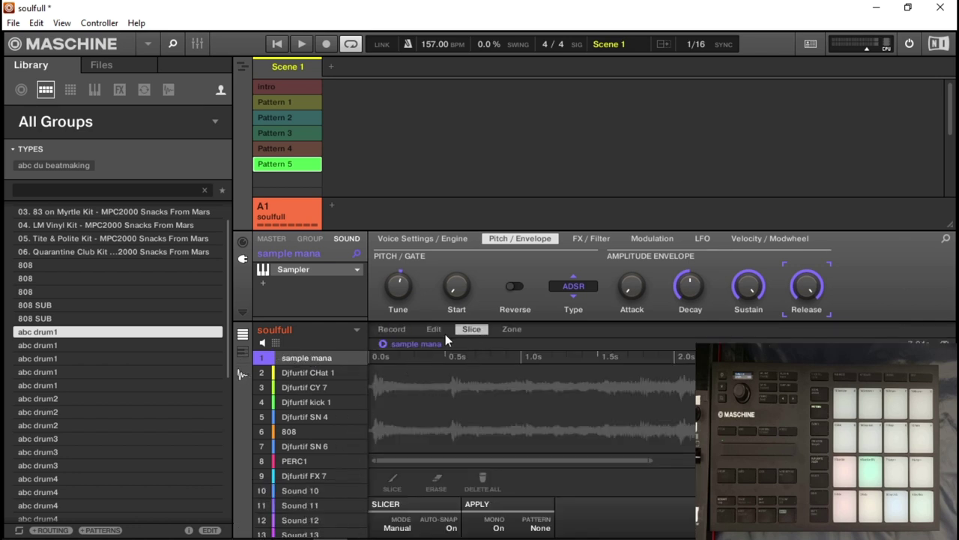
click(433, 329)
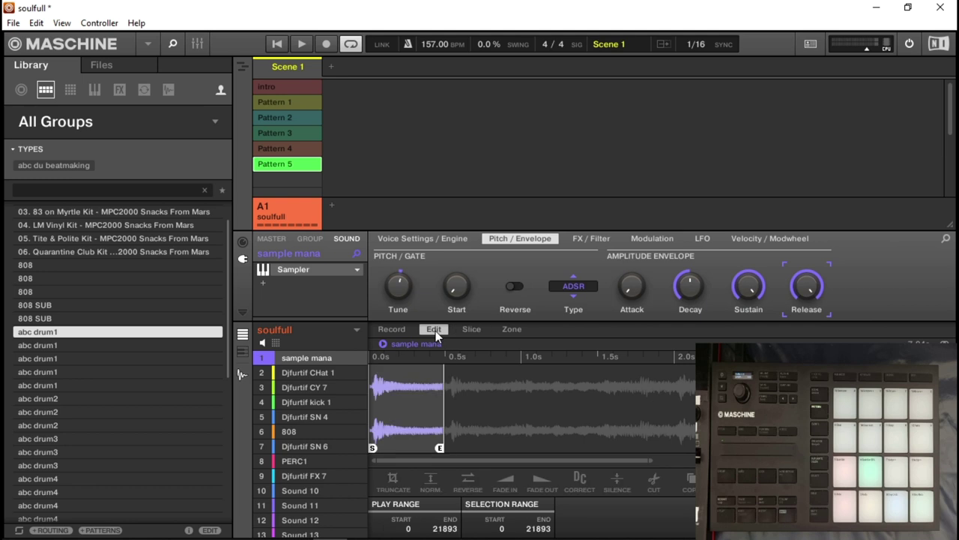
click(525, 415)
click(405, 419)
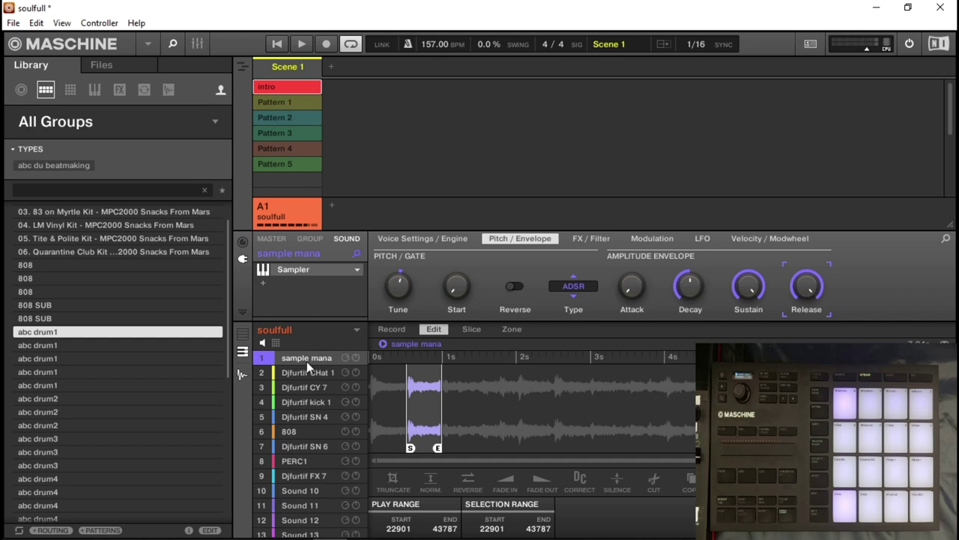
click(308, 371)
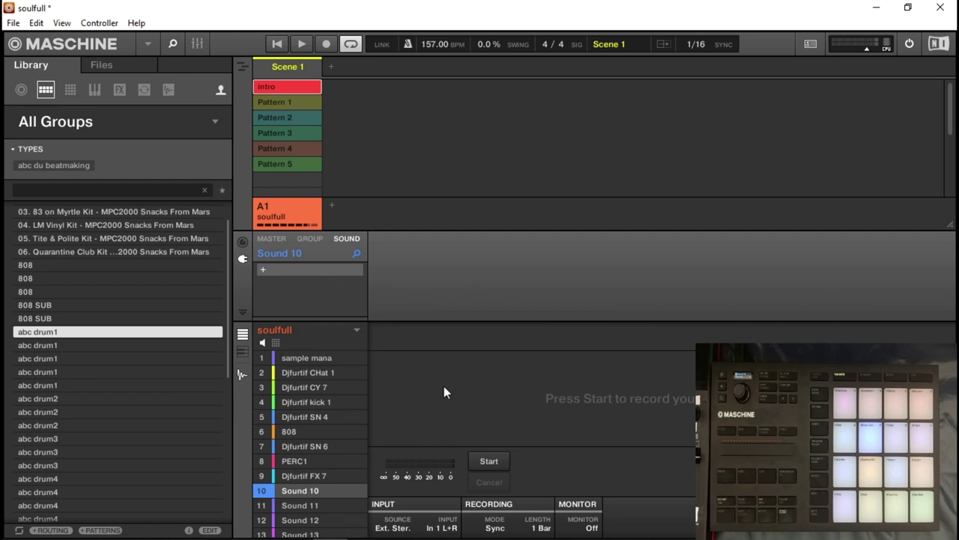
Return to the pattern editor, showing Sound 10 in the keyboard view and going back to the group view.
click(242, 377)
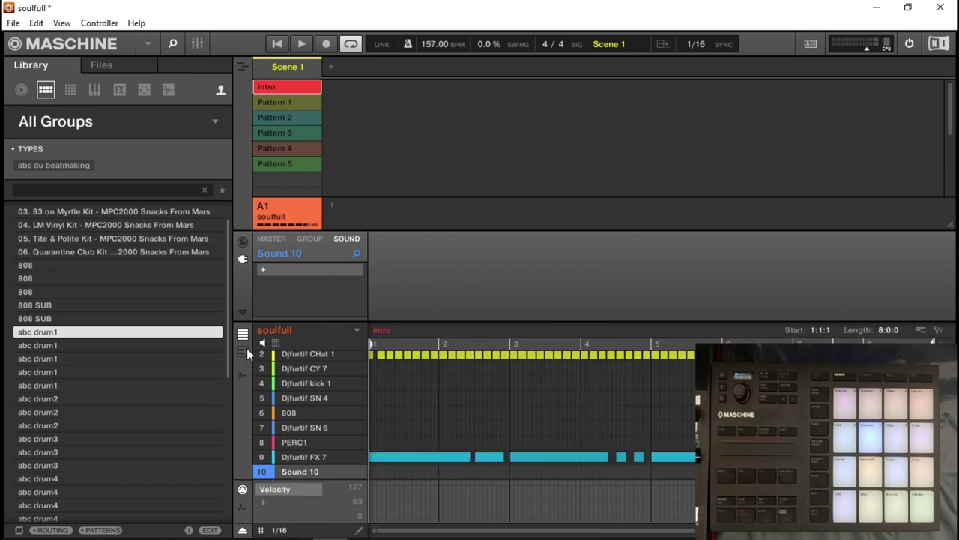
click(243, 352)
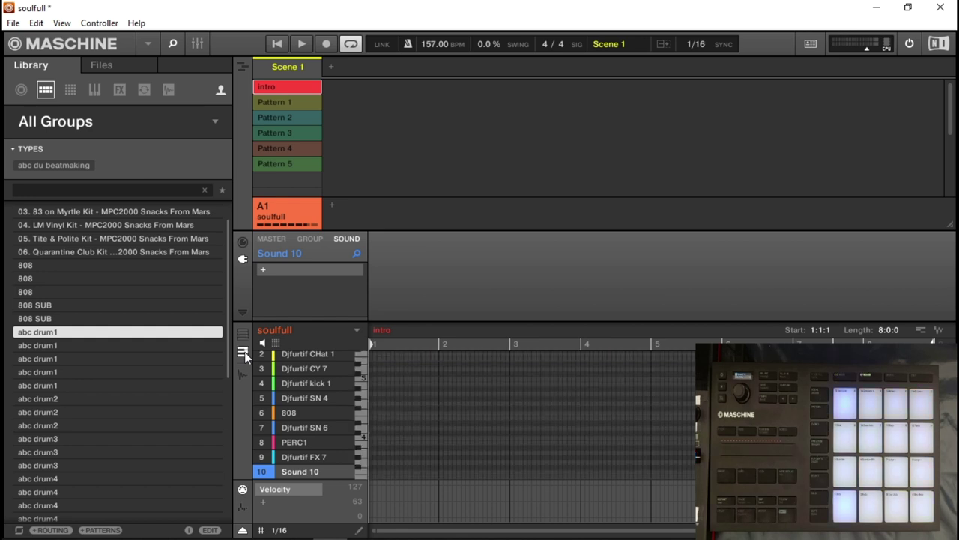
click(244, 335)
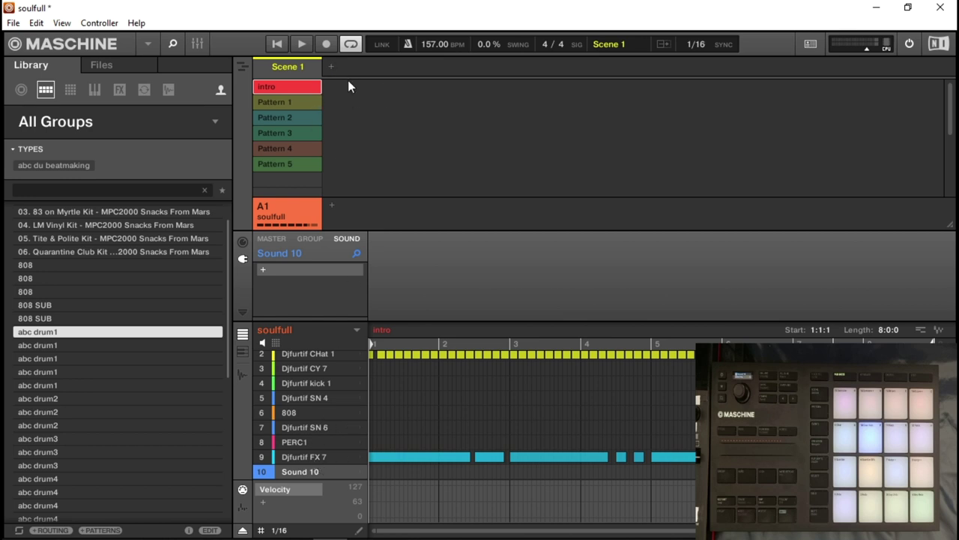
Review the full soulfull song arrangement from the intro to the last clip, and return to the scene and pattern view.
click(241, 69)
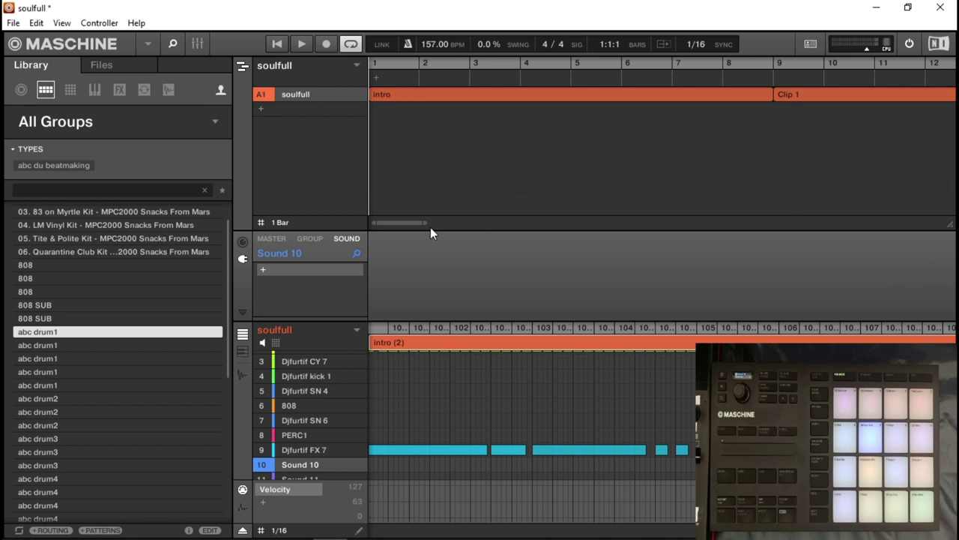
drag(426, 224, 954, 306)
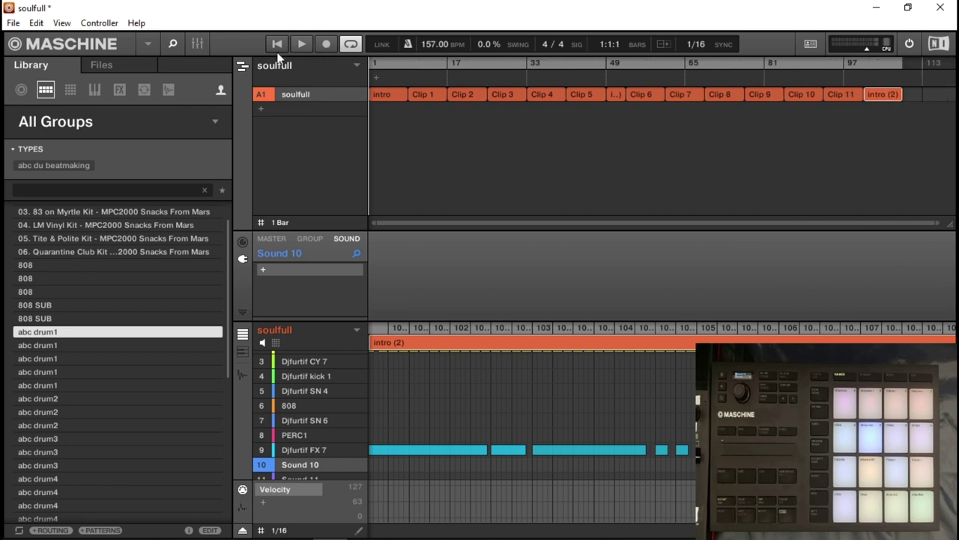
click(242, 67)
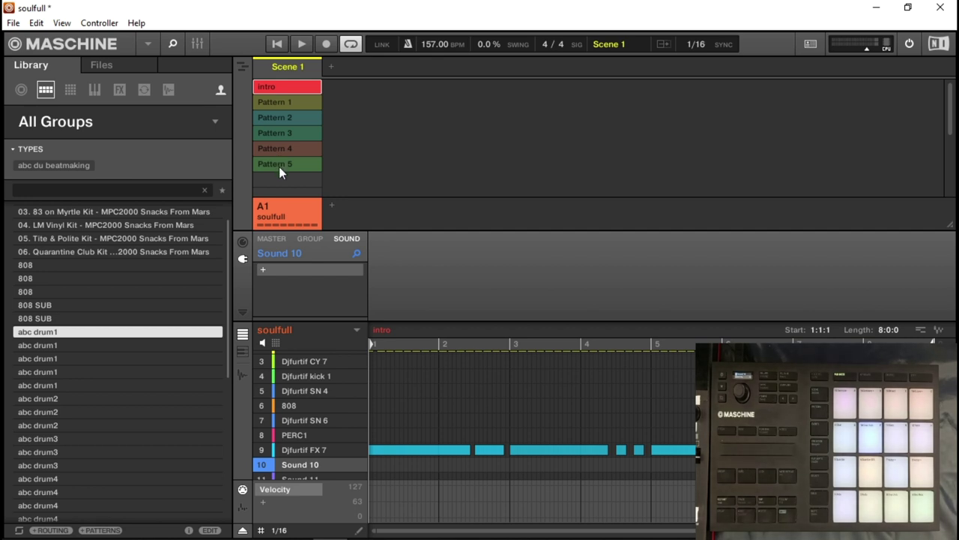
Select Patterns 1 to 5 of the soulfull group one after another to compare their notes.
click(284, 99)
click(283, 123)
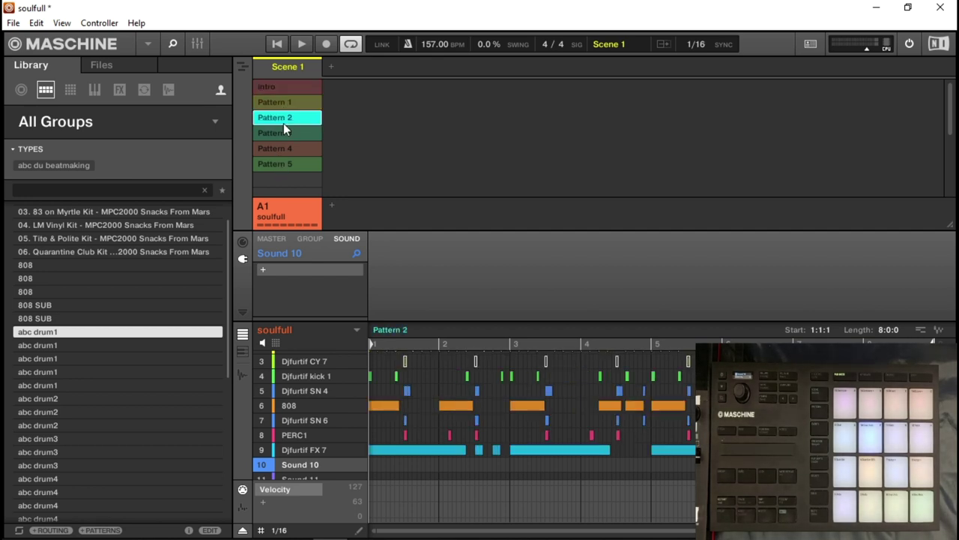
click(284, 132)
click(283, 150)
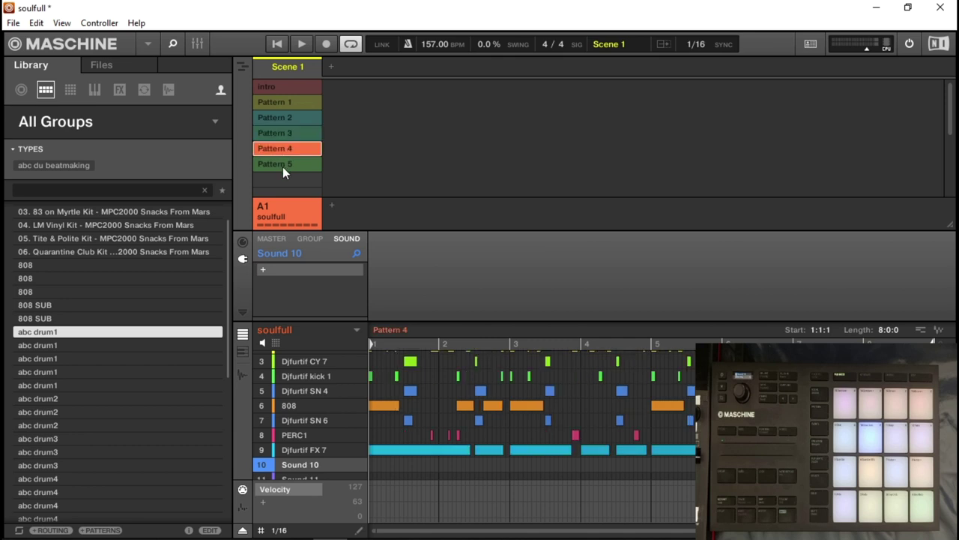
click(283, 166)
In the song arrangement, select Clip 2 and review its editing options, such as rename, color and duplicate, without applying any.
click(242, 68)
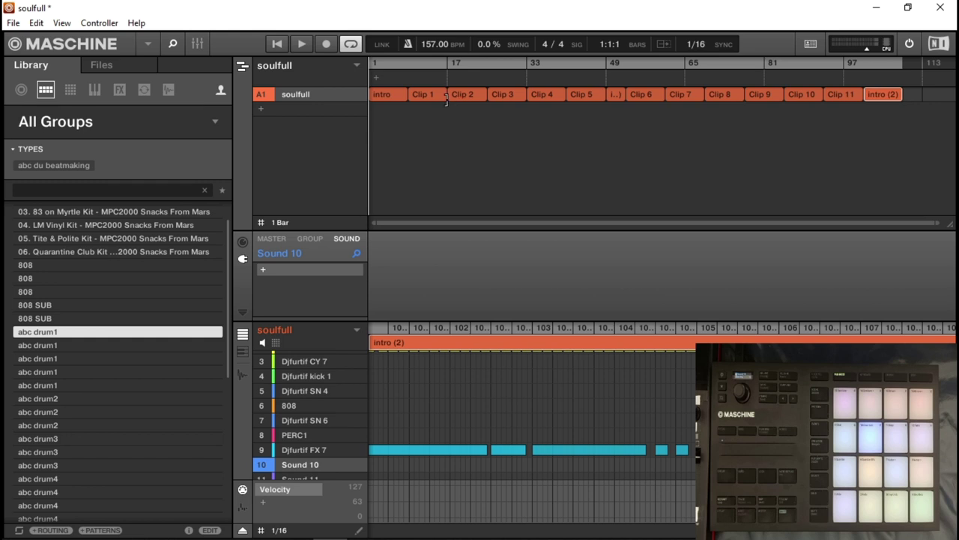
click(470, 99)
right_click(469, 97)
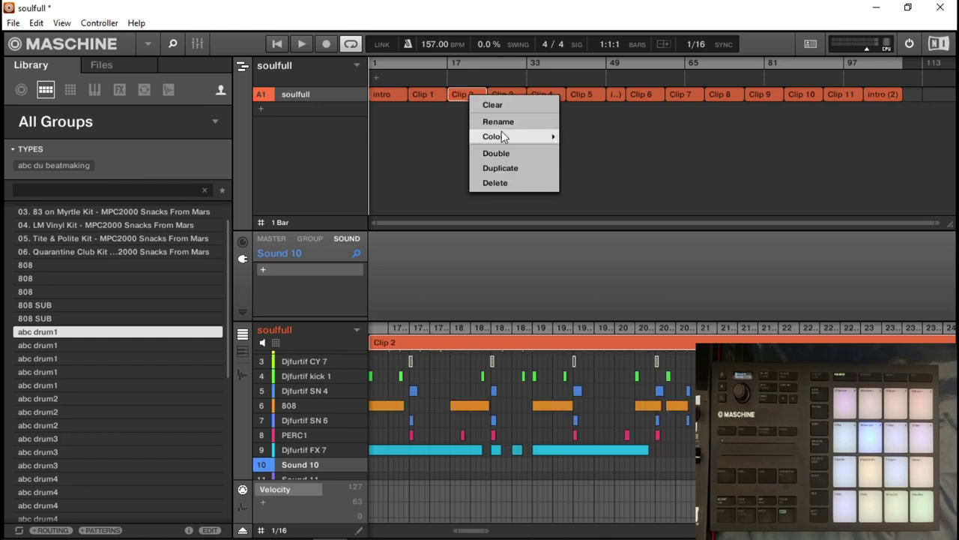
mouse_move(503, 136)
click(892, 133)
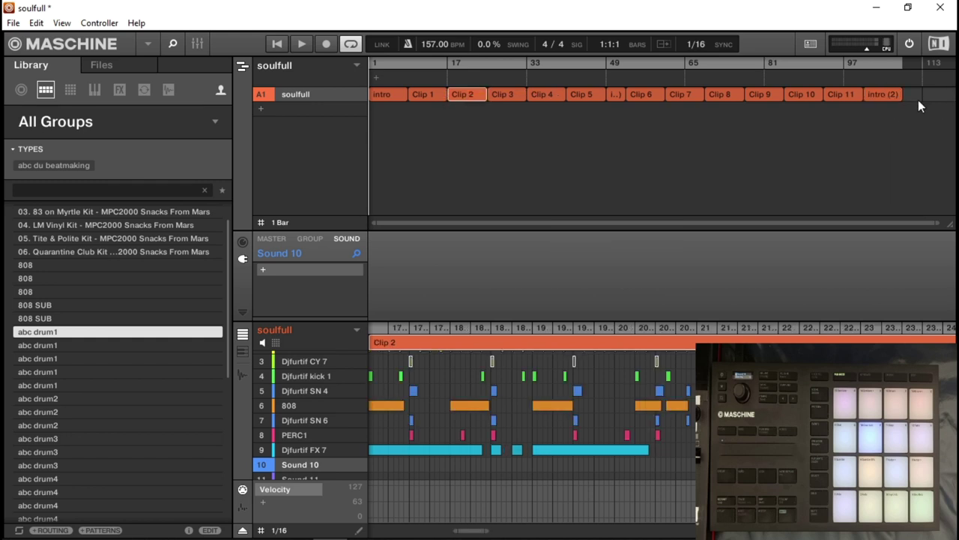
Review which patterns can be inserted as a clip after the last clip of the soulfull song, without inserting one.
right_click(918, 94)
mouse_move(912, 124)
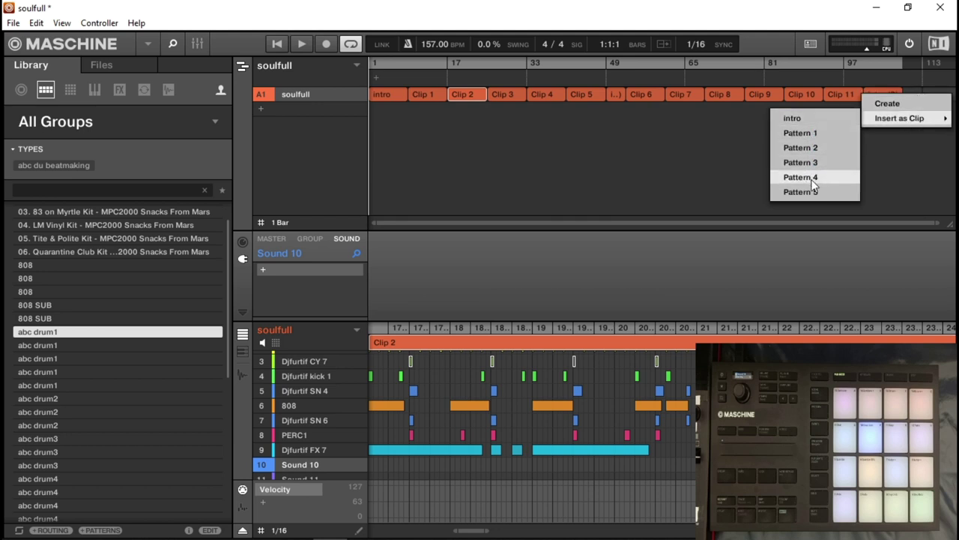
click(901, 172)
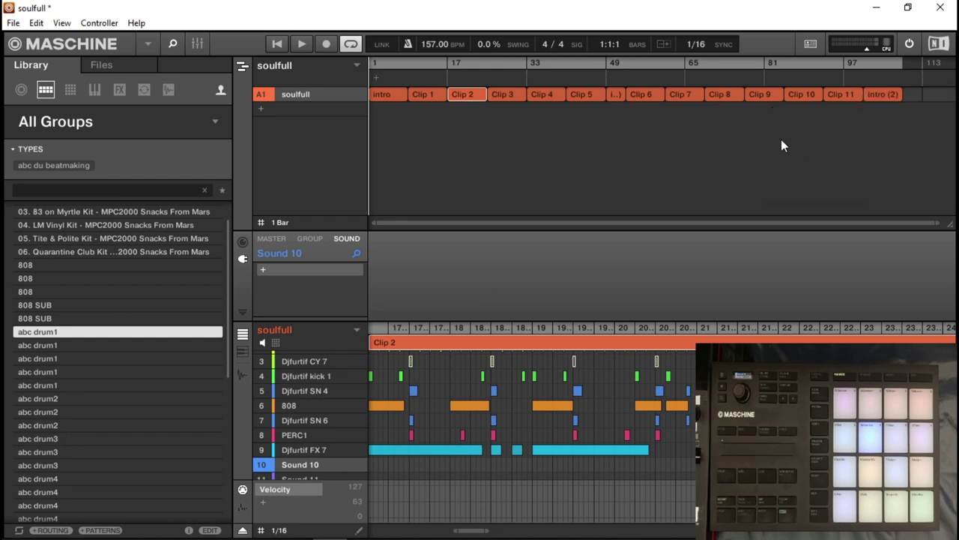
Toggle between the scene view and the song arrangement, and play the soulfull arrangement.
click(243, 66)
click(242, 67)
click(297, 44)
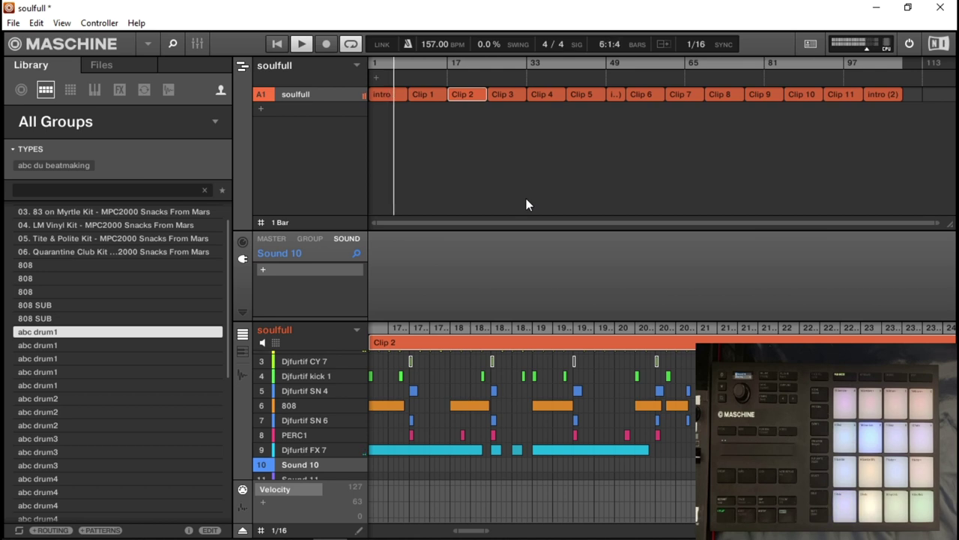
Select Clip 1 and the Djfurtif CY 7 sound to view the clip's notes and the sound's sampler settings.
click(426, 90)
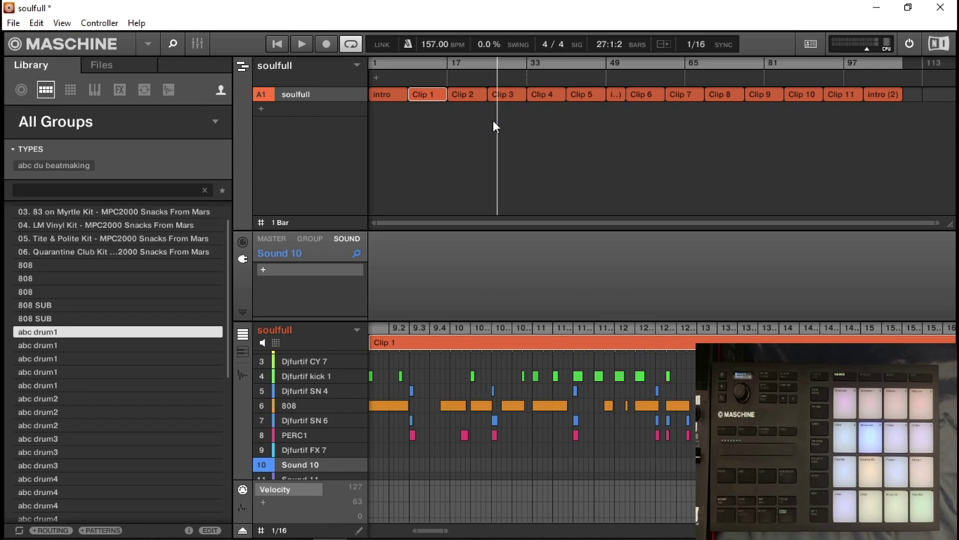
click(306, 361)
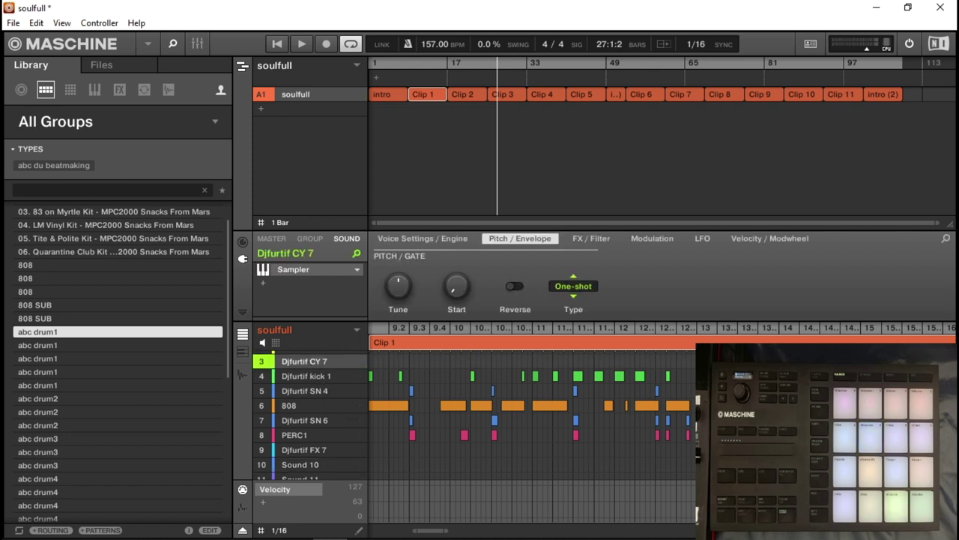
scroll(307, 412, up, 2)
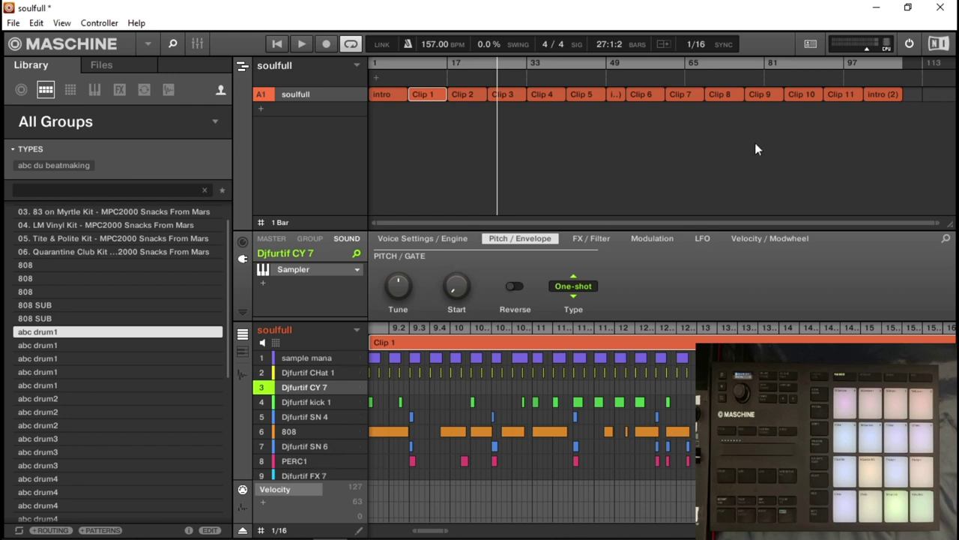
Open the recent project ABC DEMOS3, discarding the changes to the soulfull project.
click(13, 23)
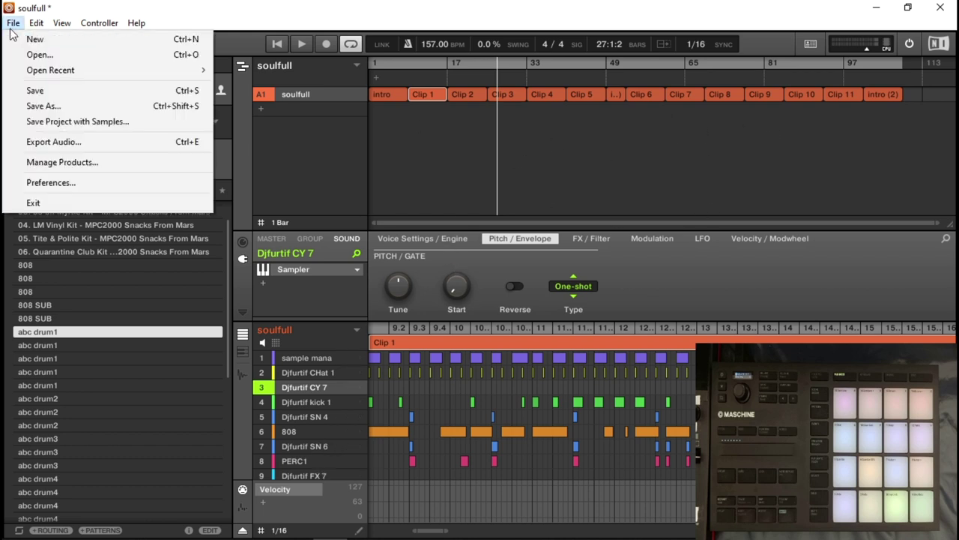
mouse_move(86, 70)
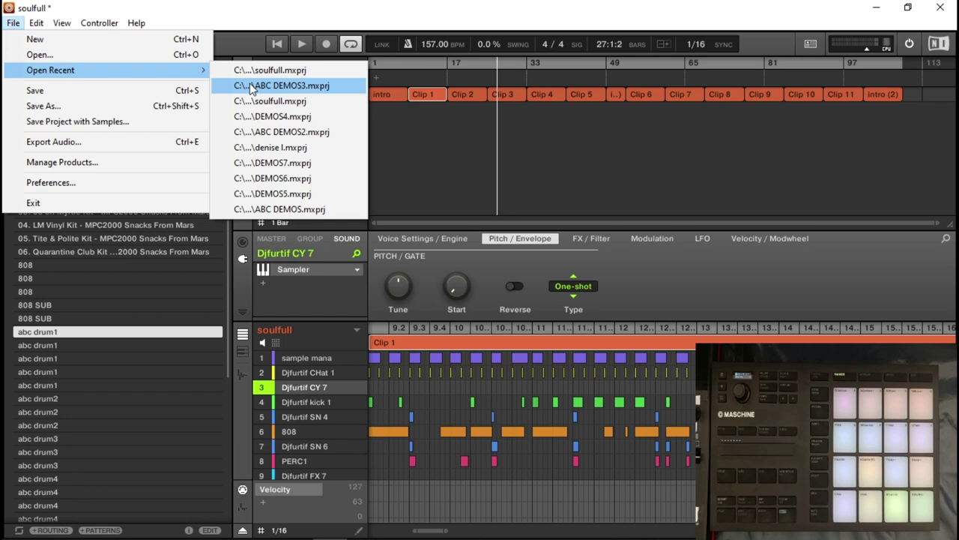
click(251, 87)
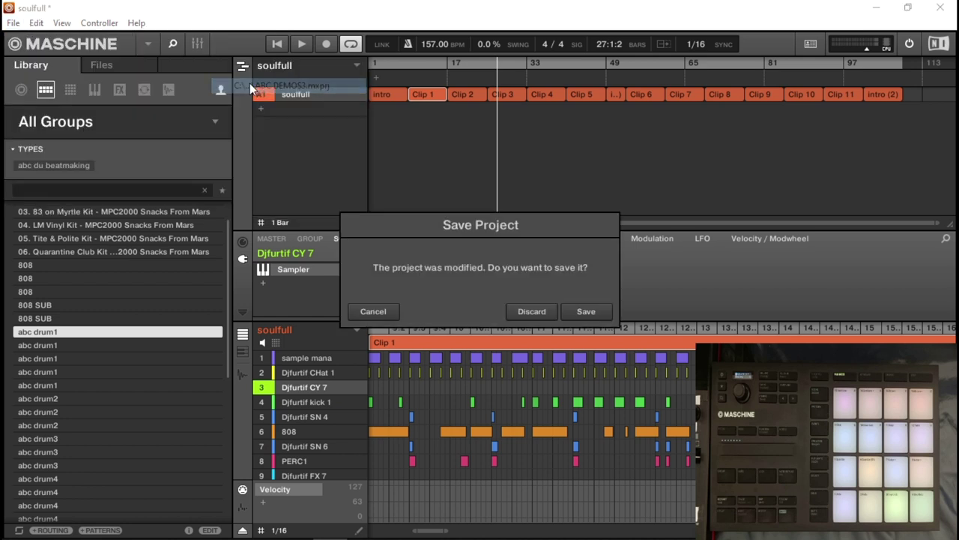
click(532, 311)
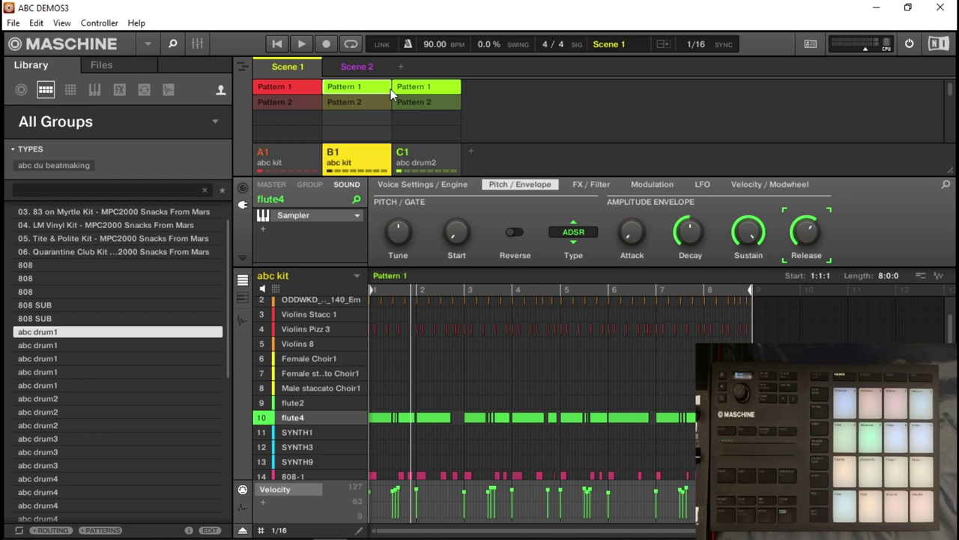
Compare the patterns of Scene 2 and Scene 1, and play Scene 1 from its start.
click(351, 66)
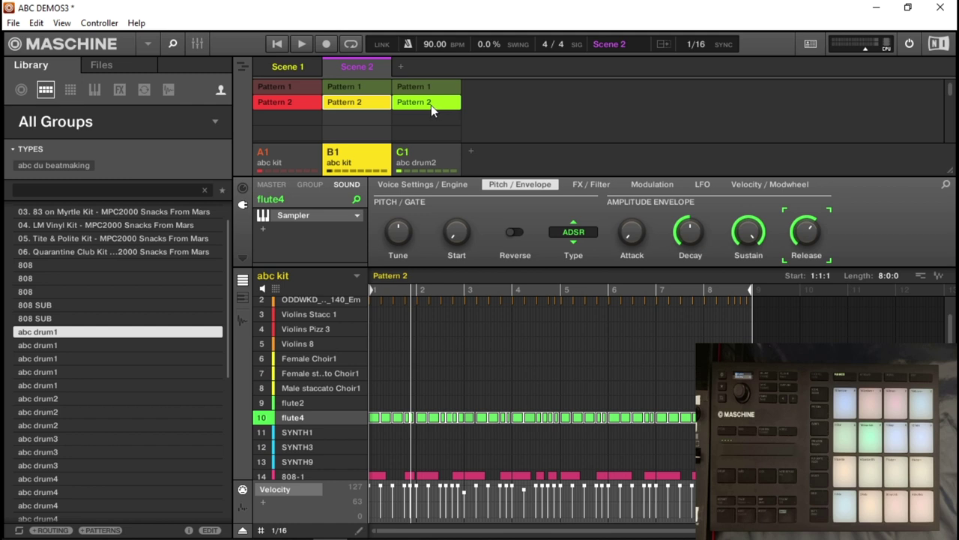
click(278, 68)
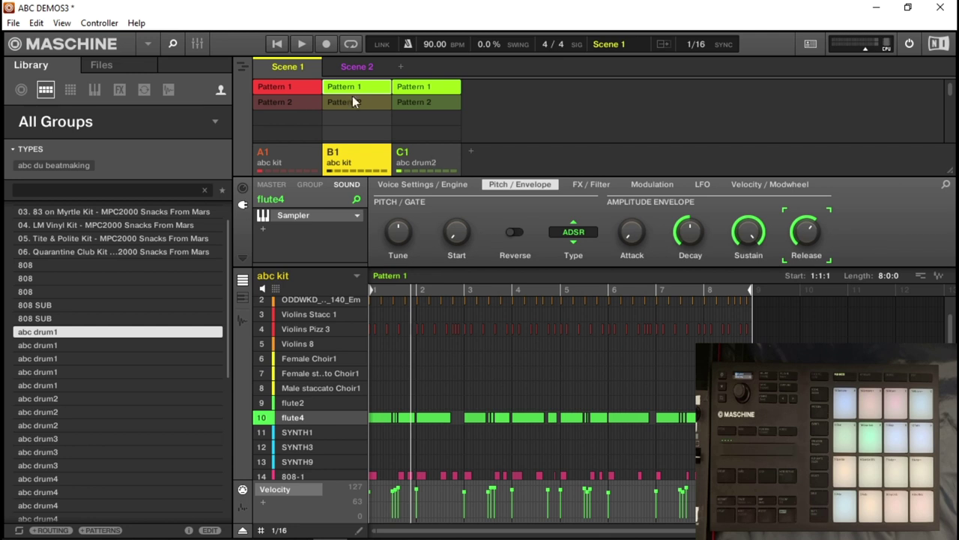
click(276, 45)
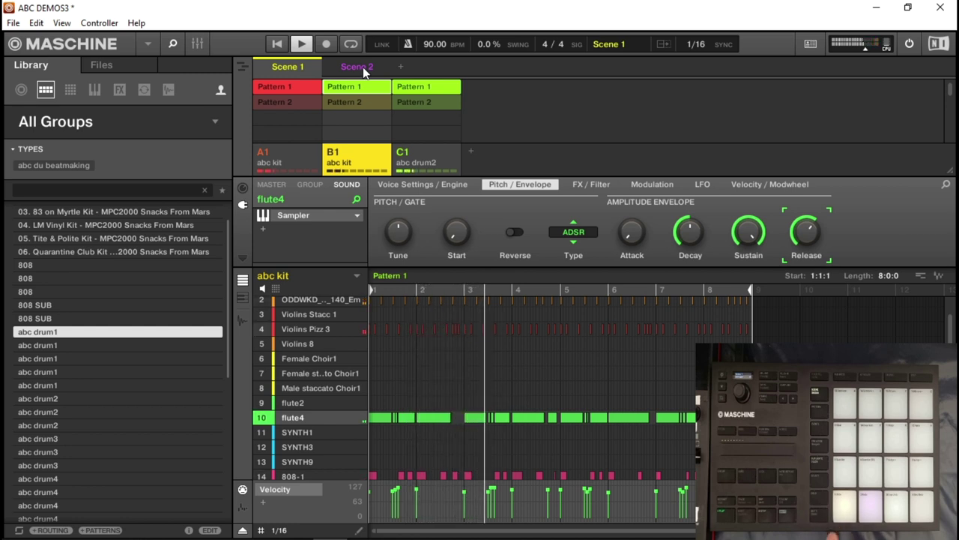
key(space)
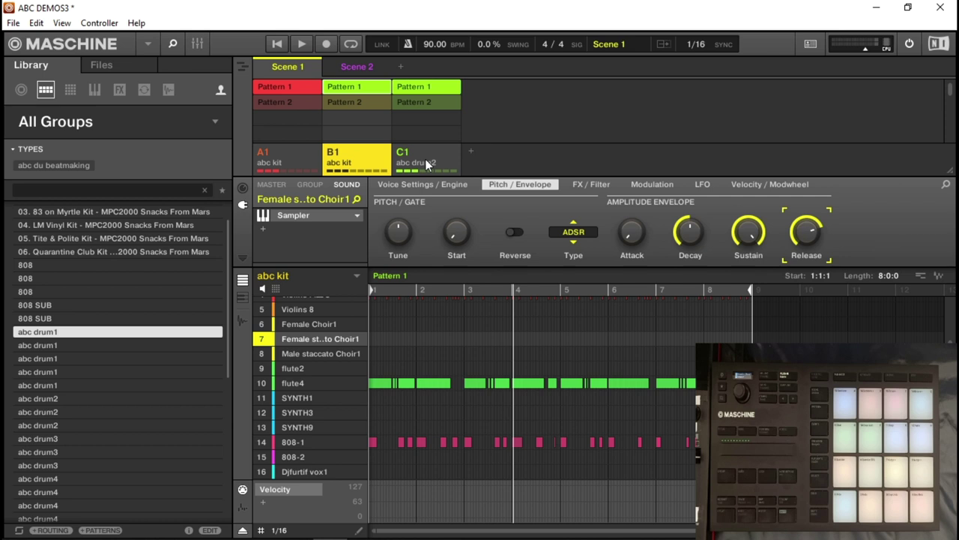
Mute and unmute group C1 (abc drum2), and select it to view its sounds during playback.
click(405, 151)
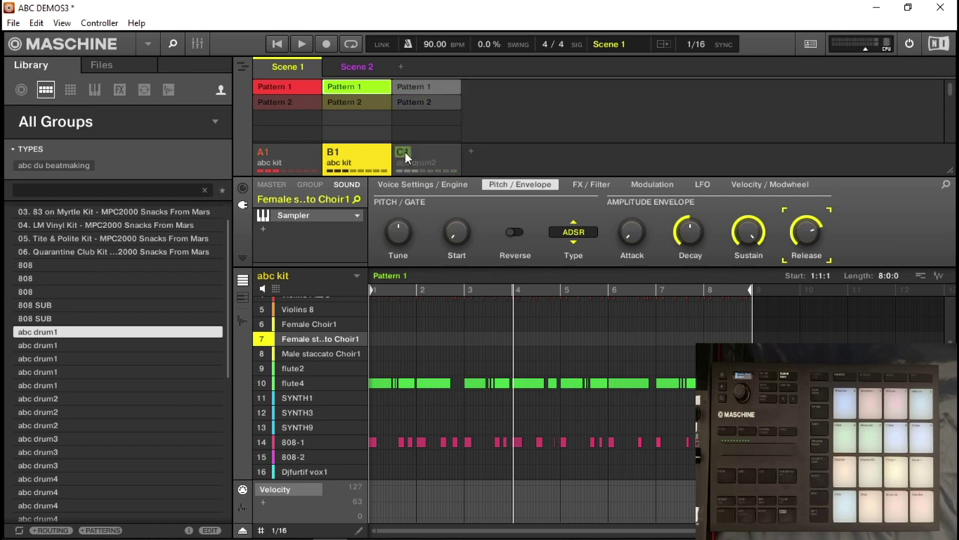
click(405, 151)
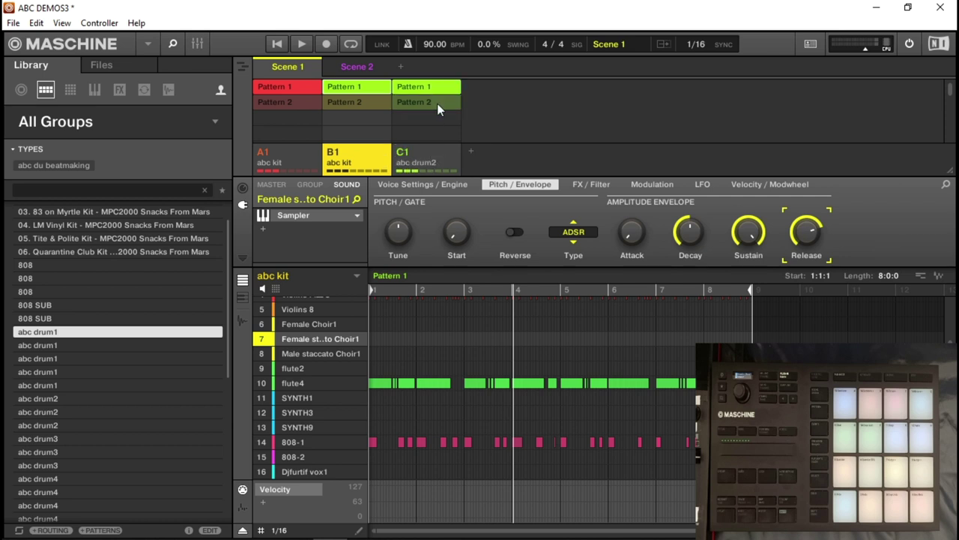
click(442, 151)
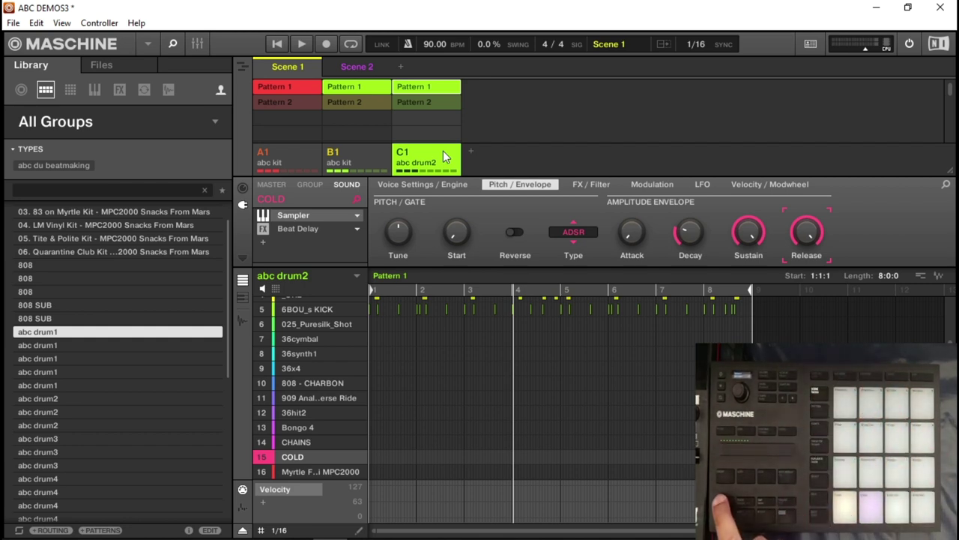
key(space)
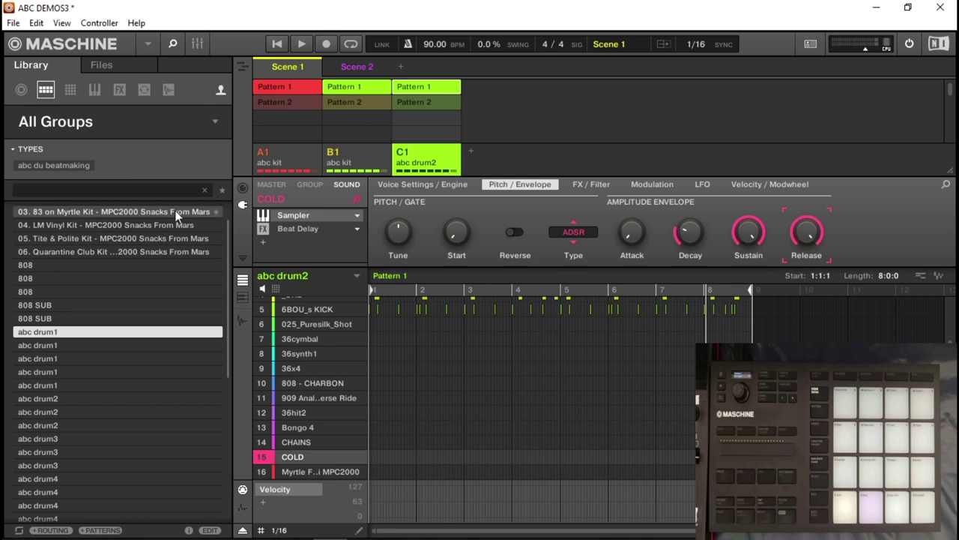
Load the DEMOS5 project from the project library, discarding the changes to ABC DEMOS3.
click(21, 89)
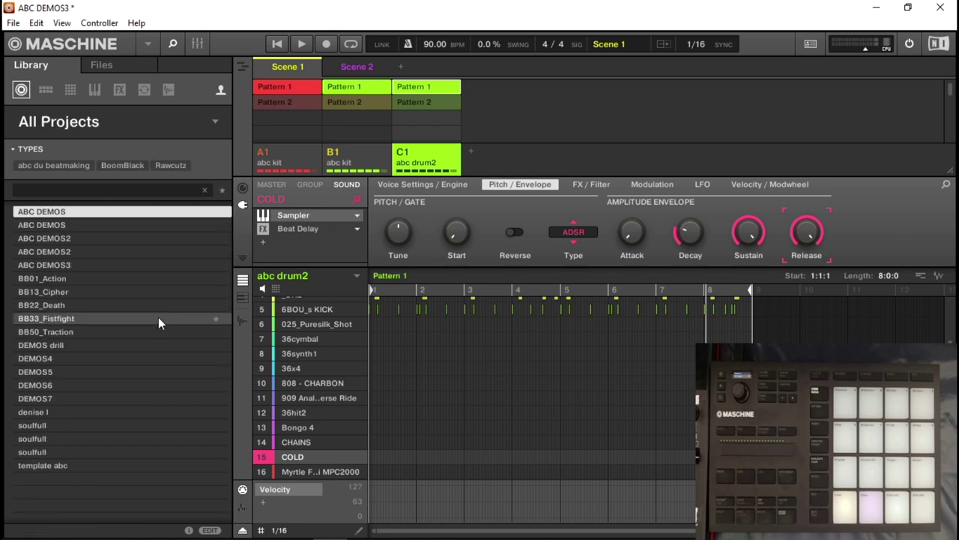
double_click(73, 373)
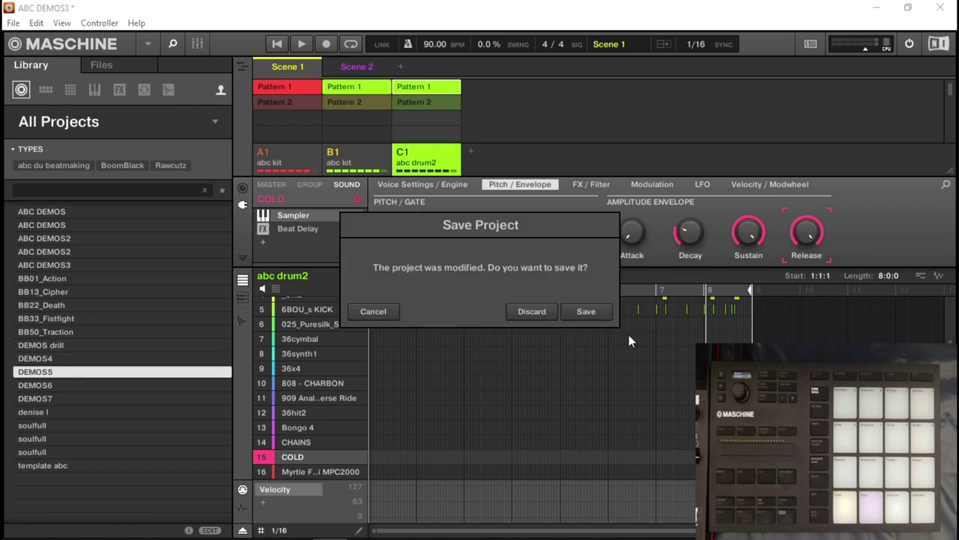
click(532, 312)
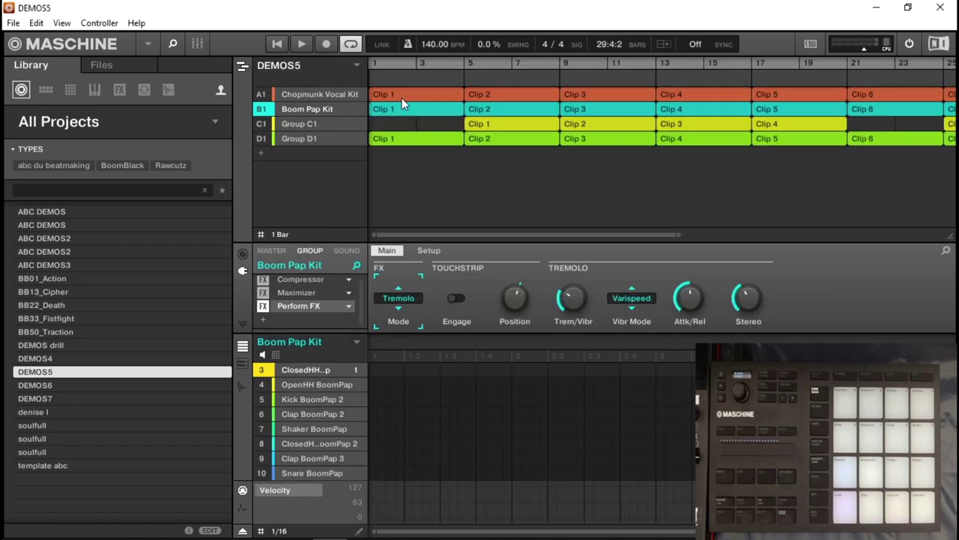
Play the DEMOS5 song from the beginning and select Clip 2 of the Chopmunk Vocal Kit group.
click(276, 43)
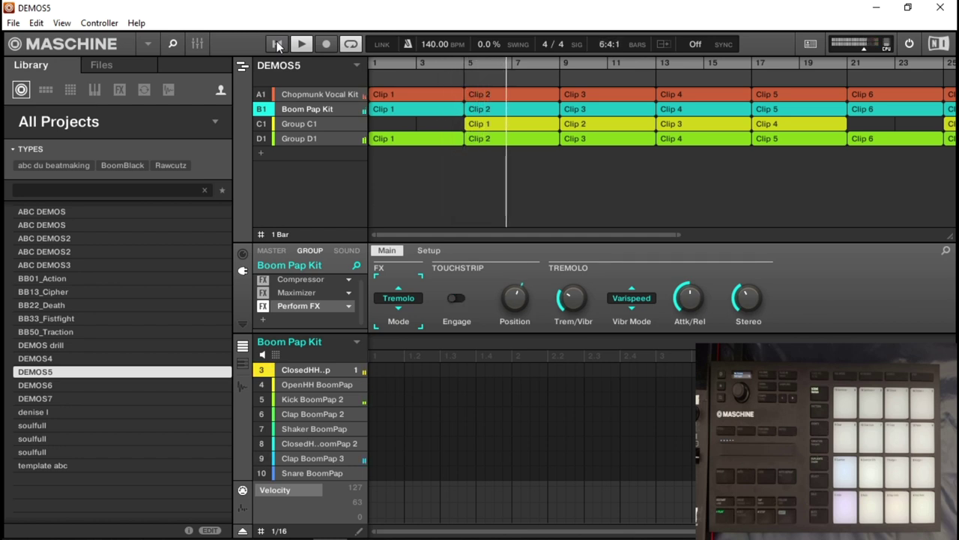
click(503, 94)
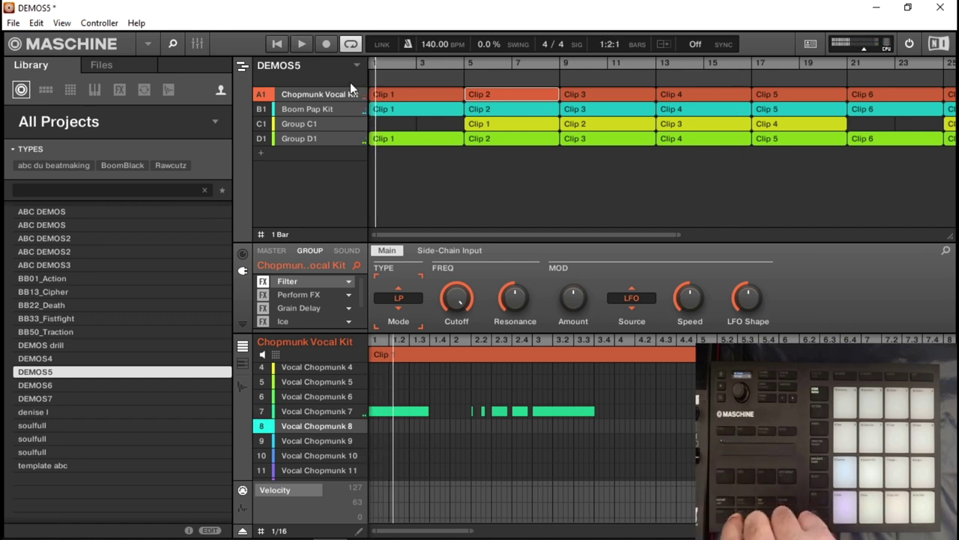
Review the mixer's group channels and the individual sound channels of Chopmunk Vocal Kit, and return to the song arrangement.
click(196, 44)
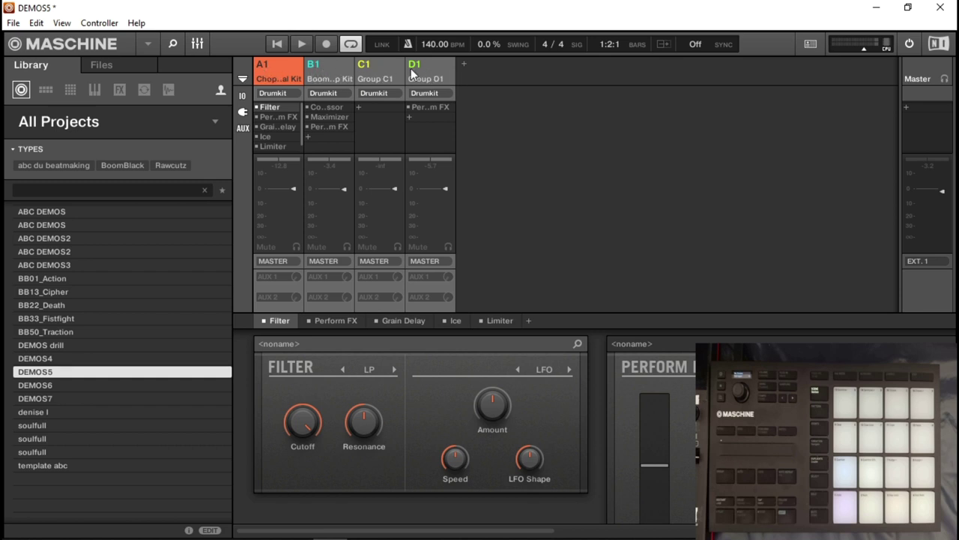
click(281, 69)
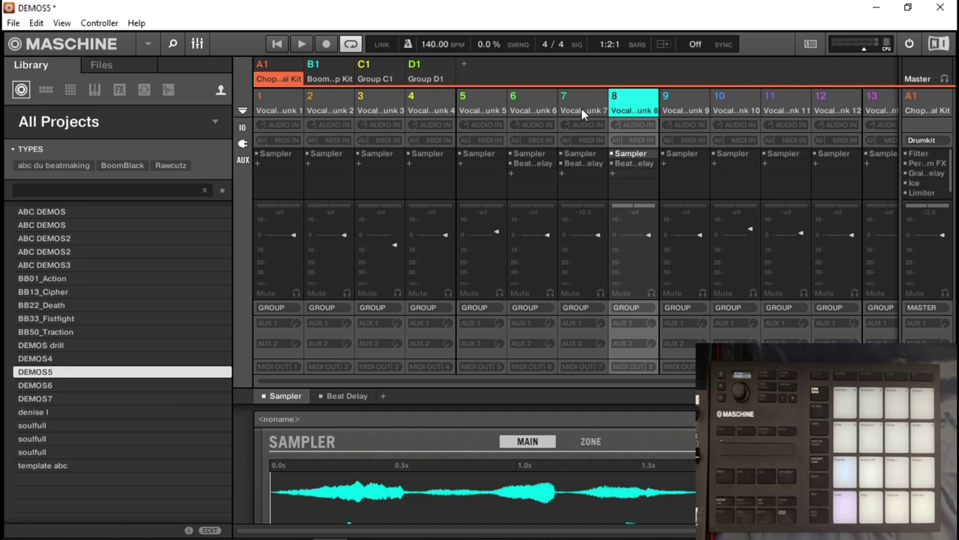
click(273, 65)
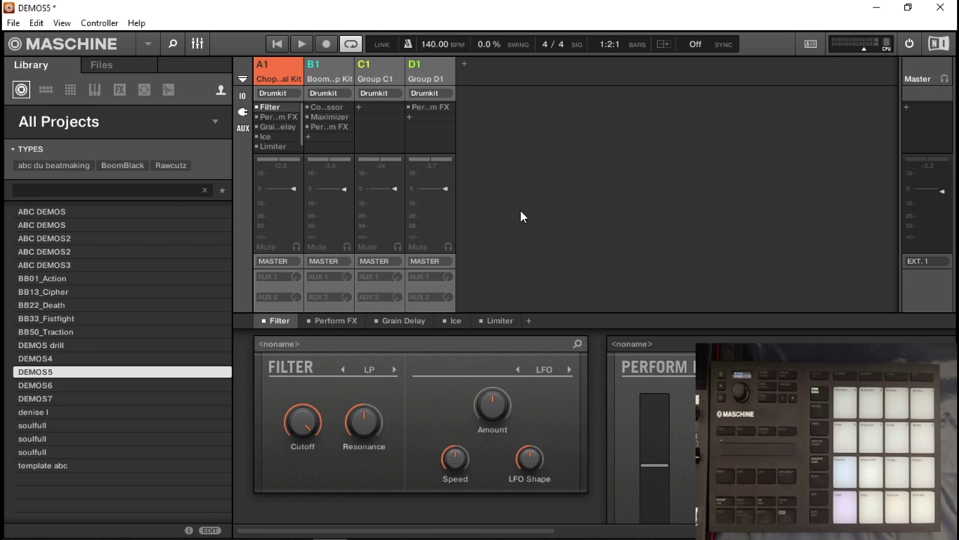
click(197, 44)
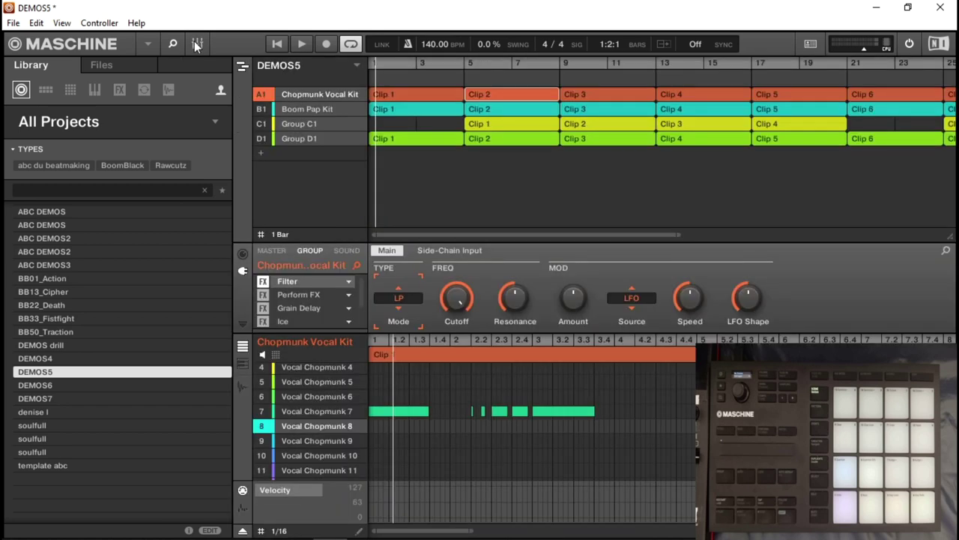
Play the DEMOS5 arrangement from the beginning and switch to the scene and pattern view.
click(275, 44)
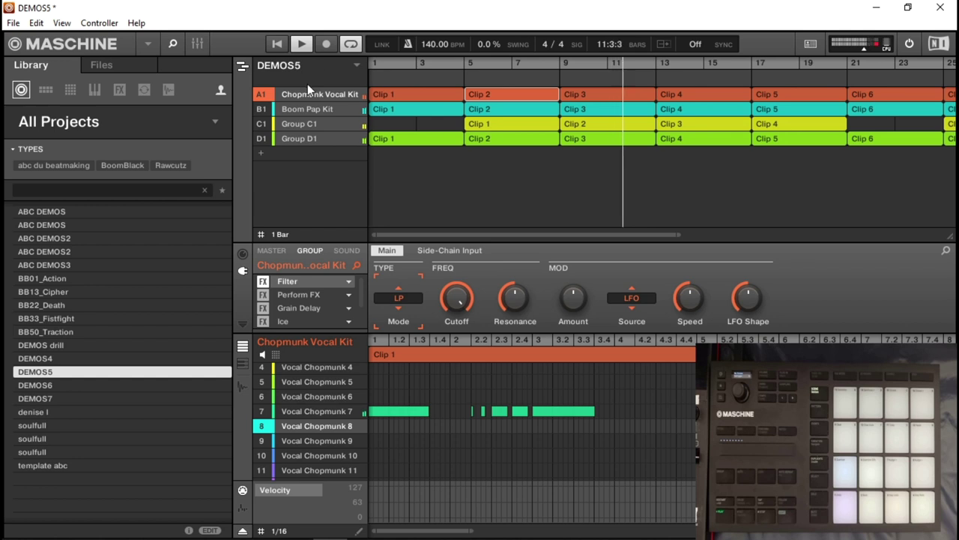
click(243, 67)
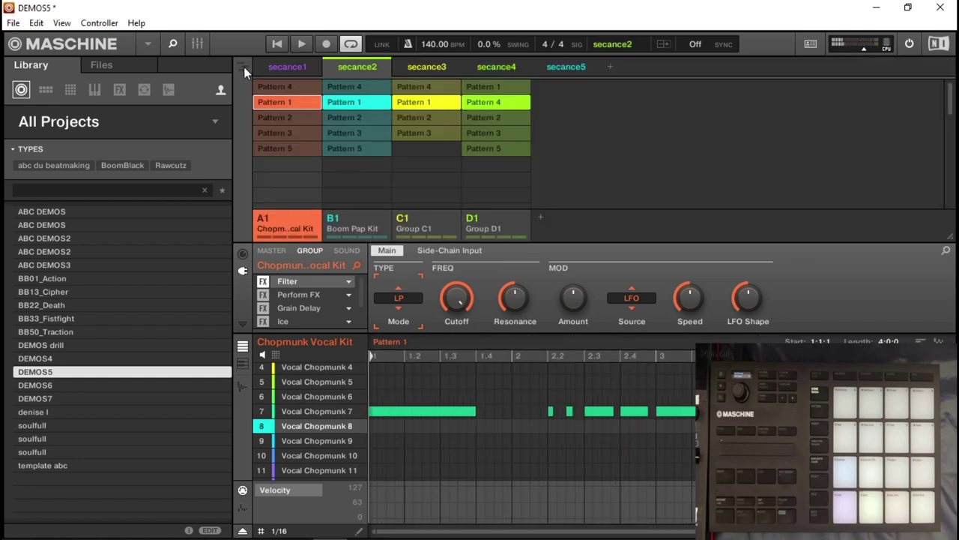
Play the scene secance1 and switch to secance2 and secance3 during playback to compare their patterns.
click(287, 66)
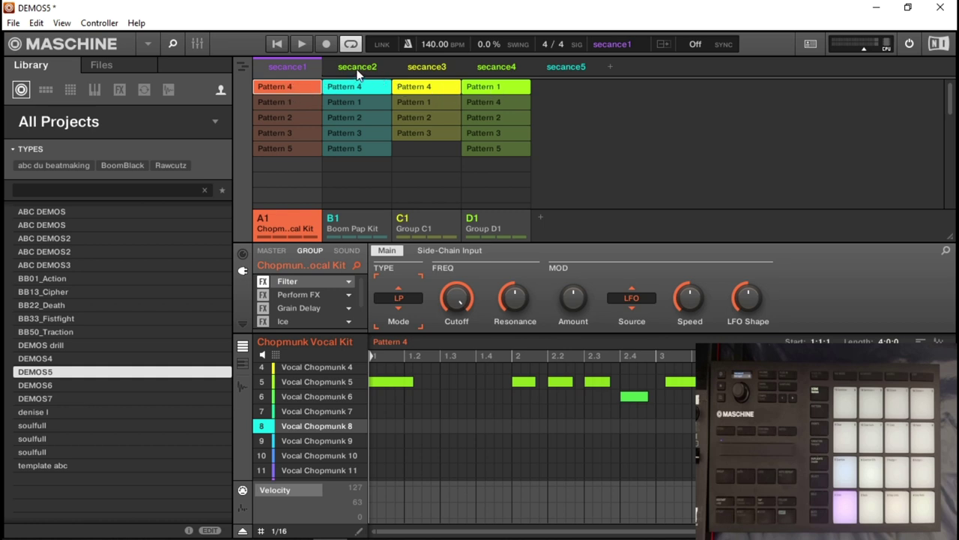
key(space)
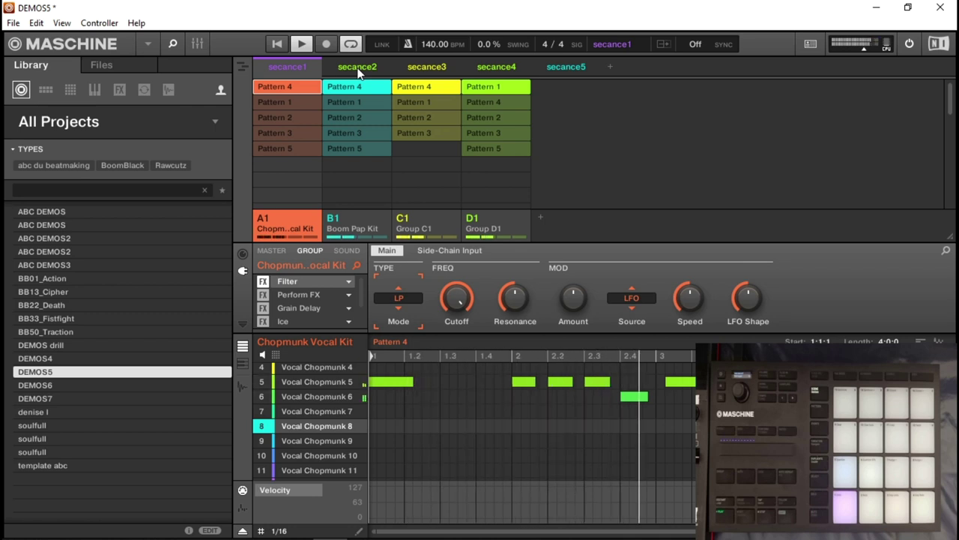
click(356, 67)
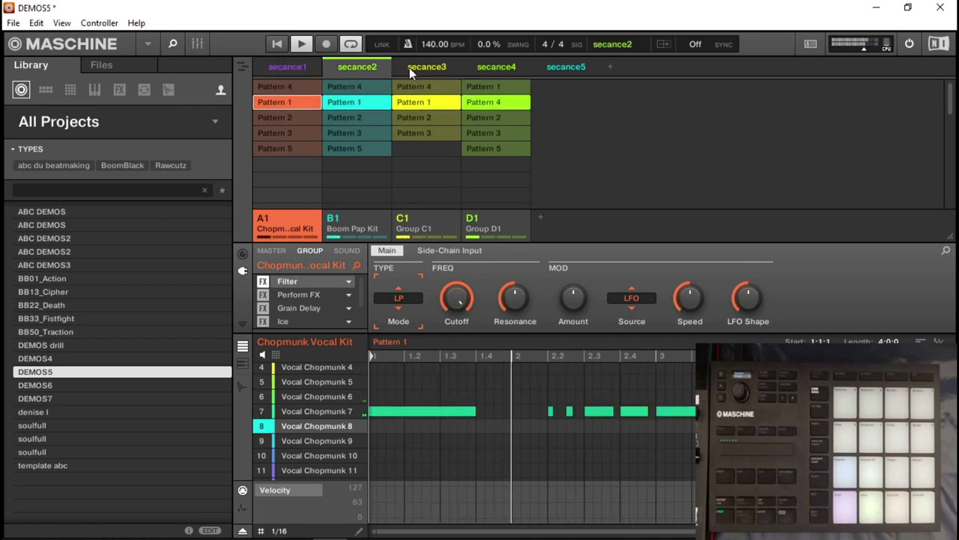
click(434, 67)
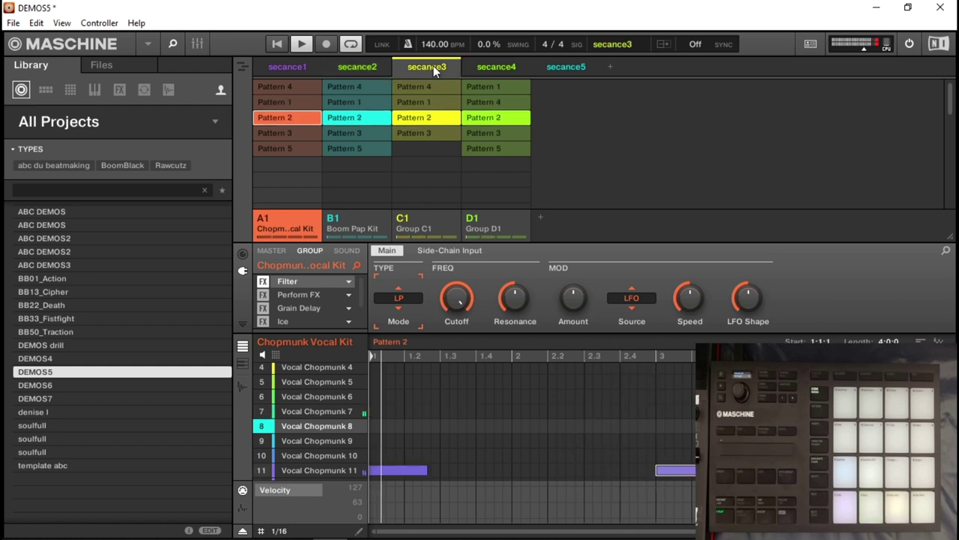